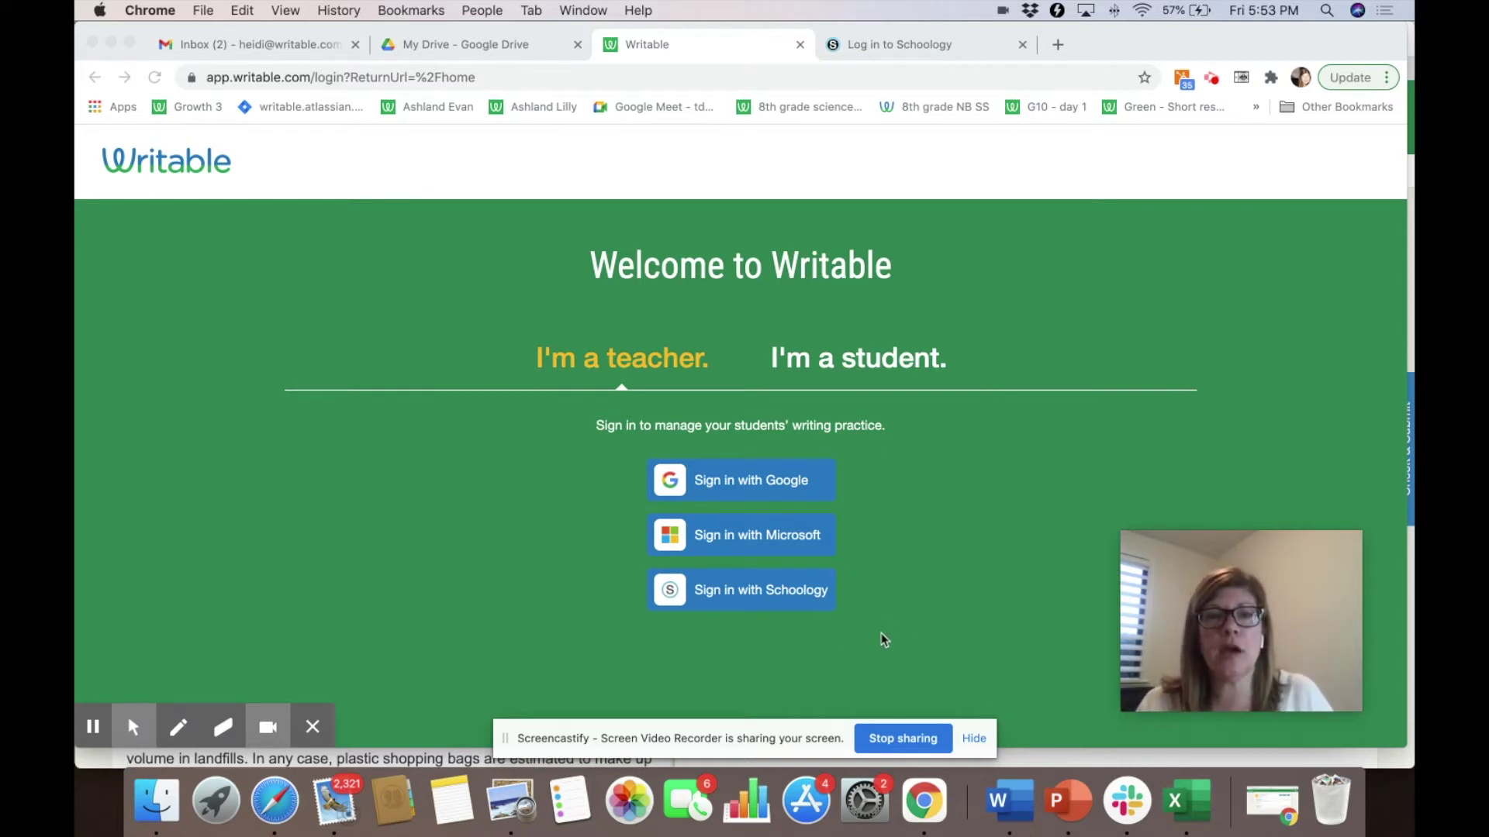
Step: Sign in through Schoology, choosing Texas and Bryan Independent School District
left_click(704, 599)
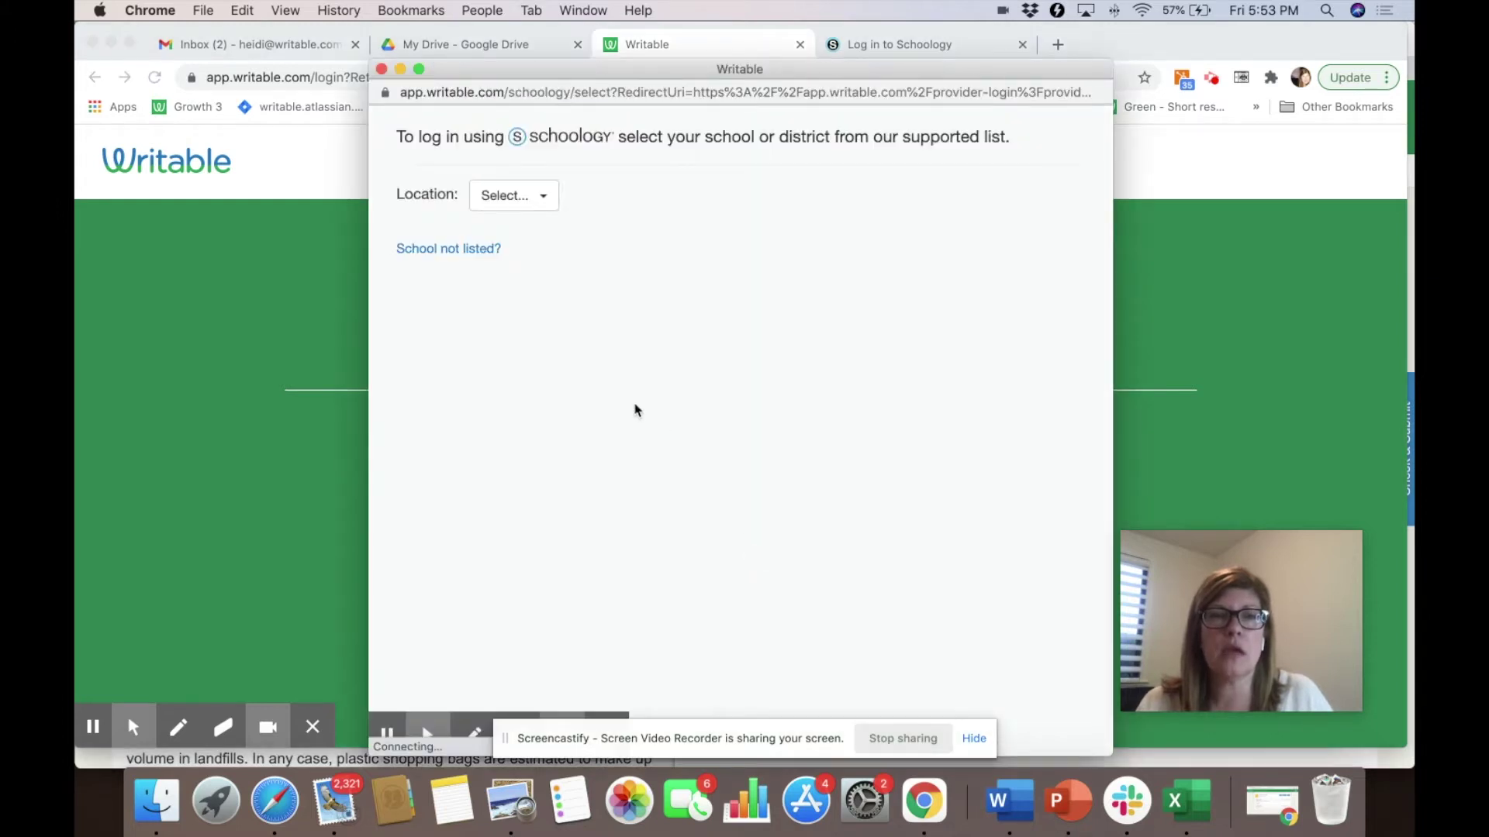
left_click(499, 194)
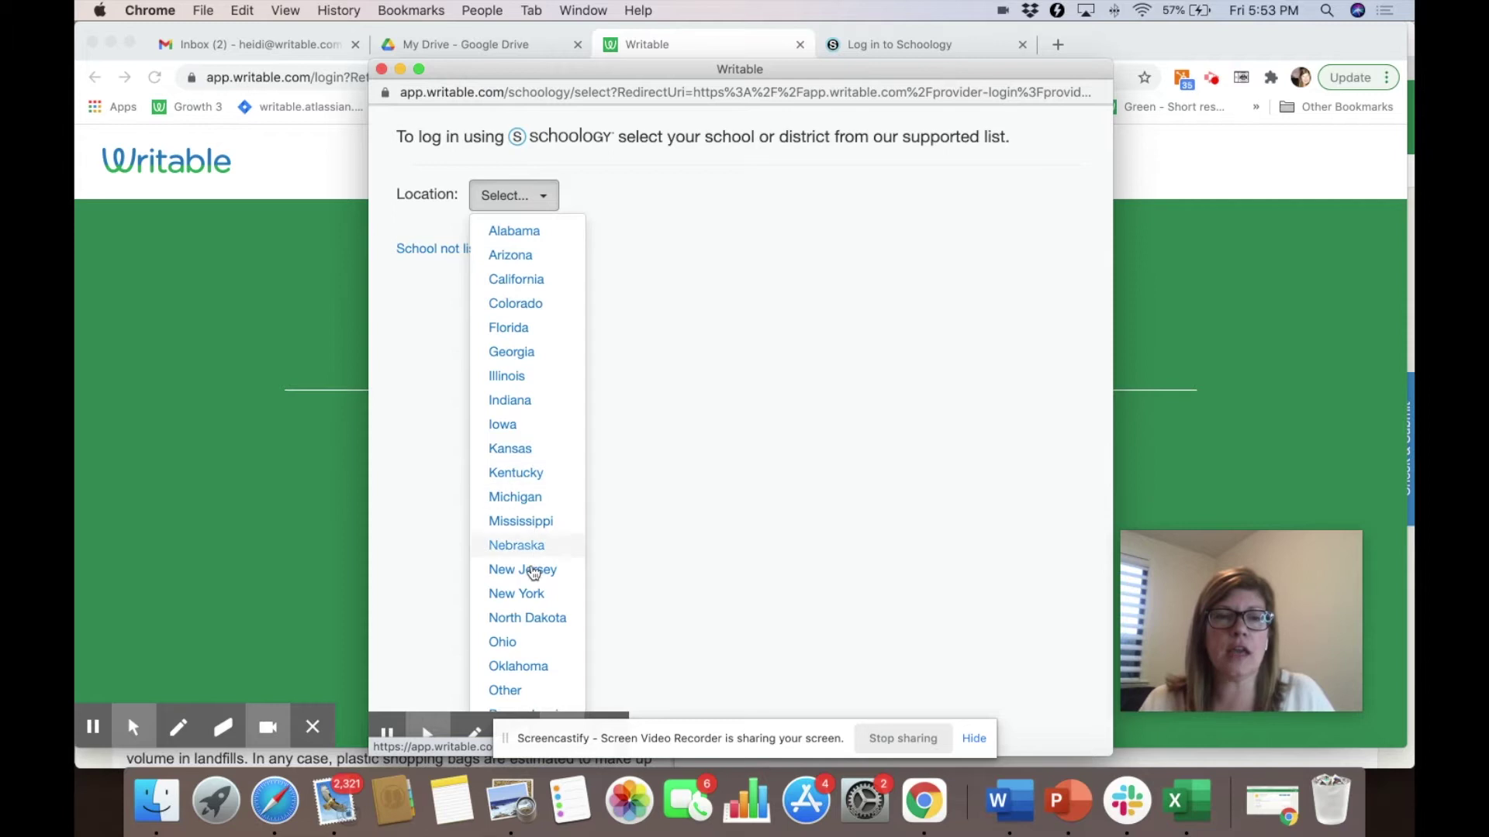
scroll(533, 571, "down", 2)
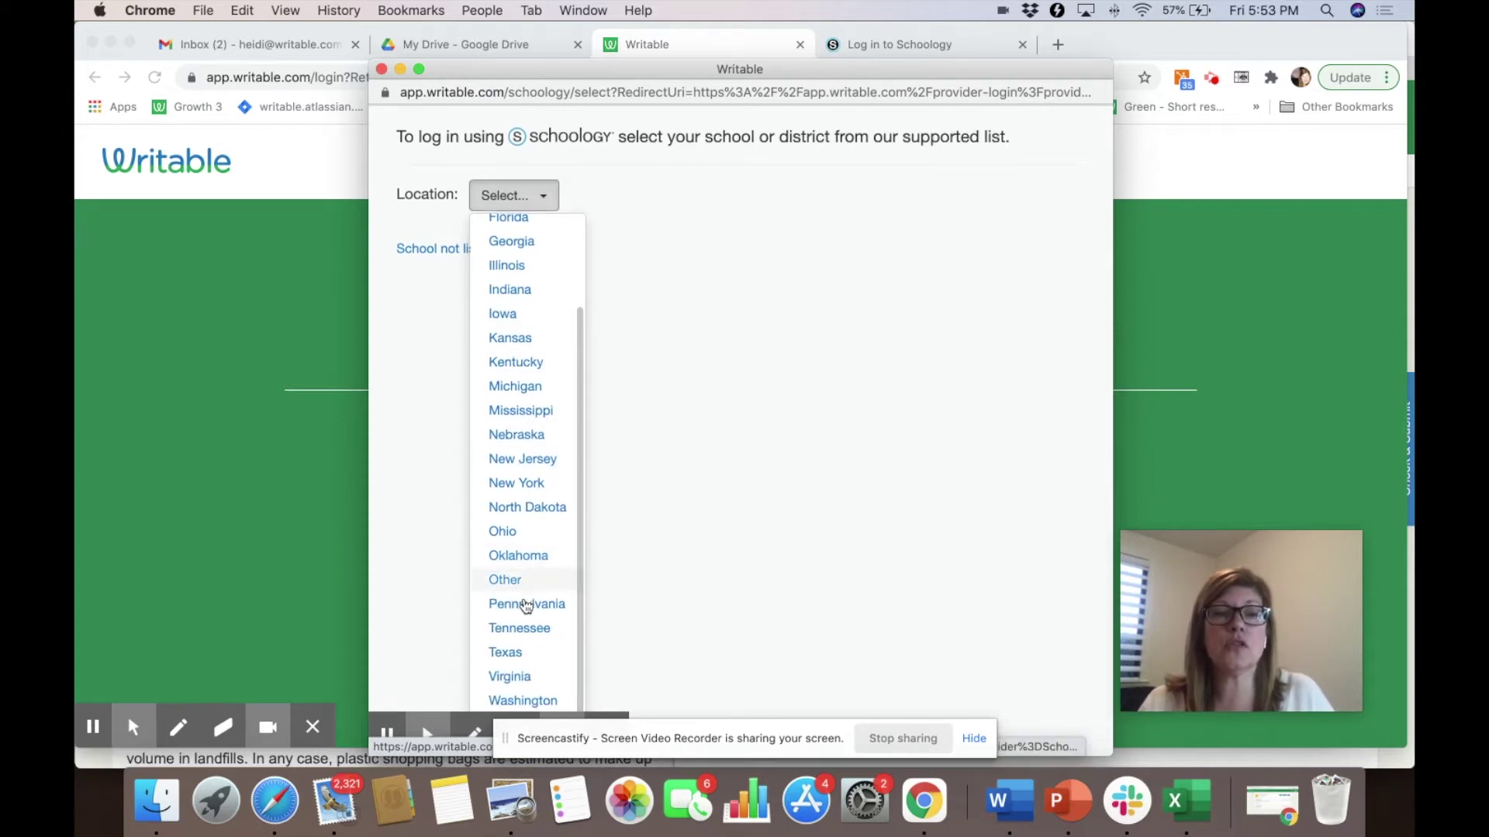
left_click(518, 660)
left_click(518, 661)
scroll(515, 659, "down", 3)
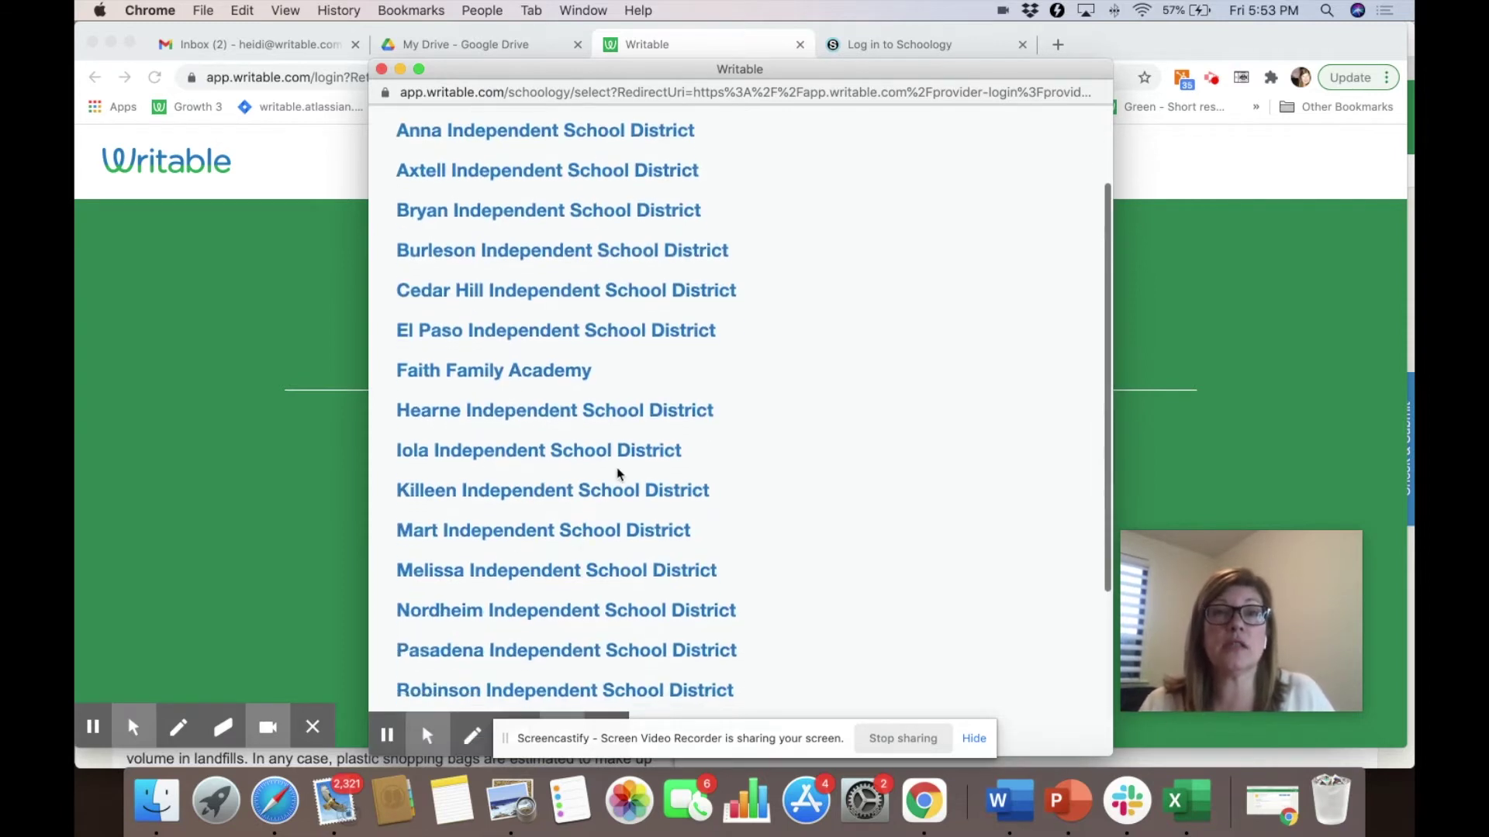
scroll(618, 473, "up", 3)
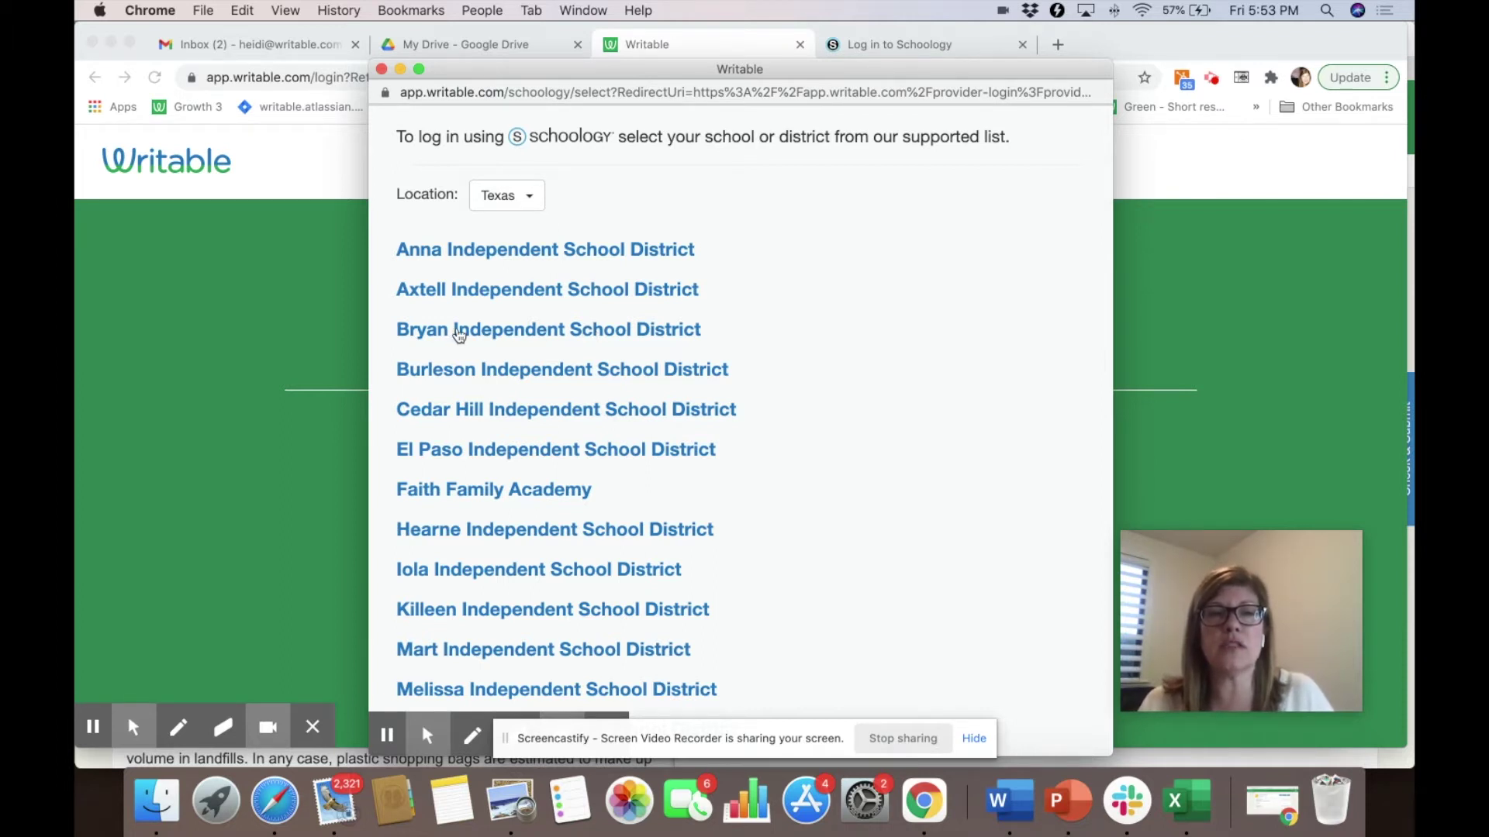
left_click(459, 334)
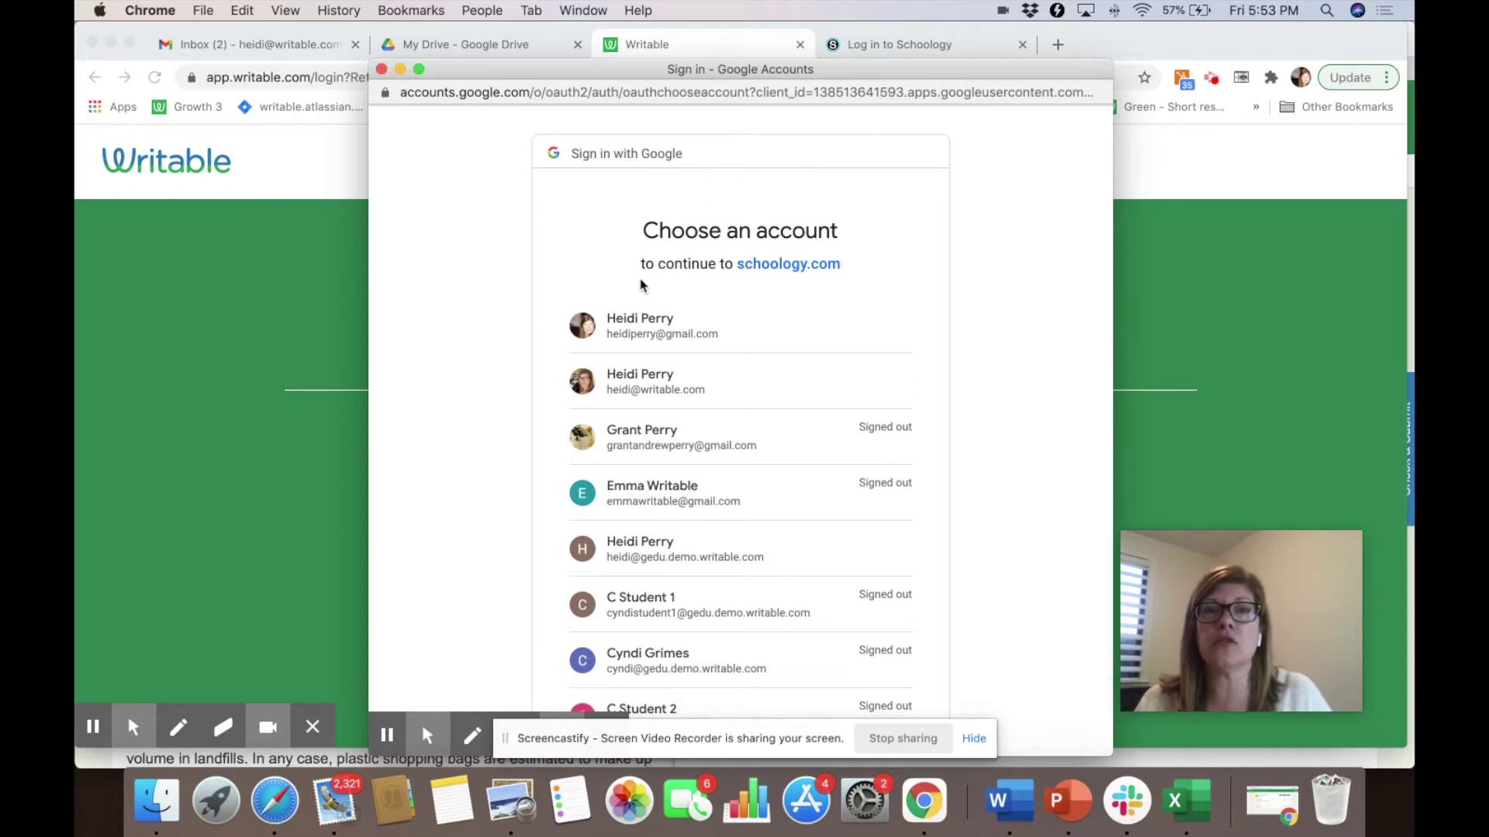
left_click(382, 70)
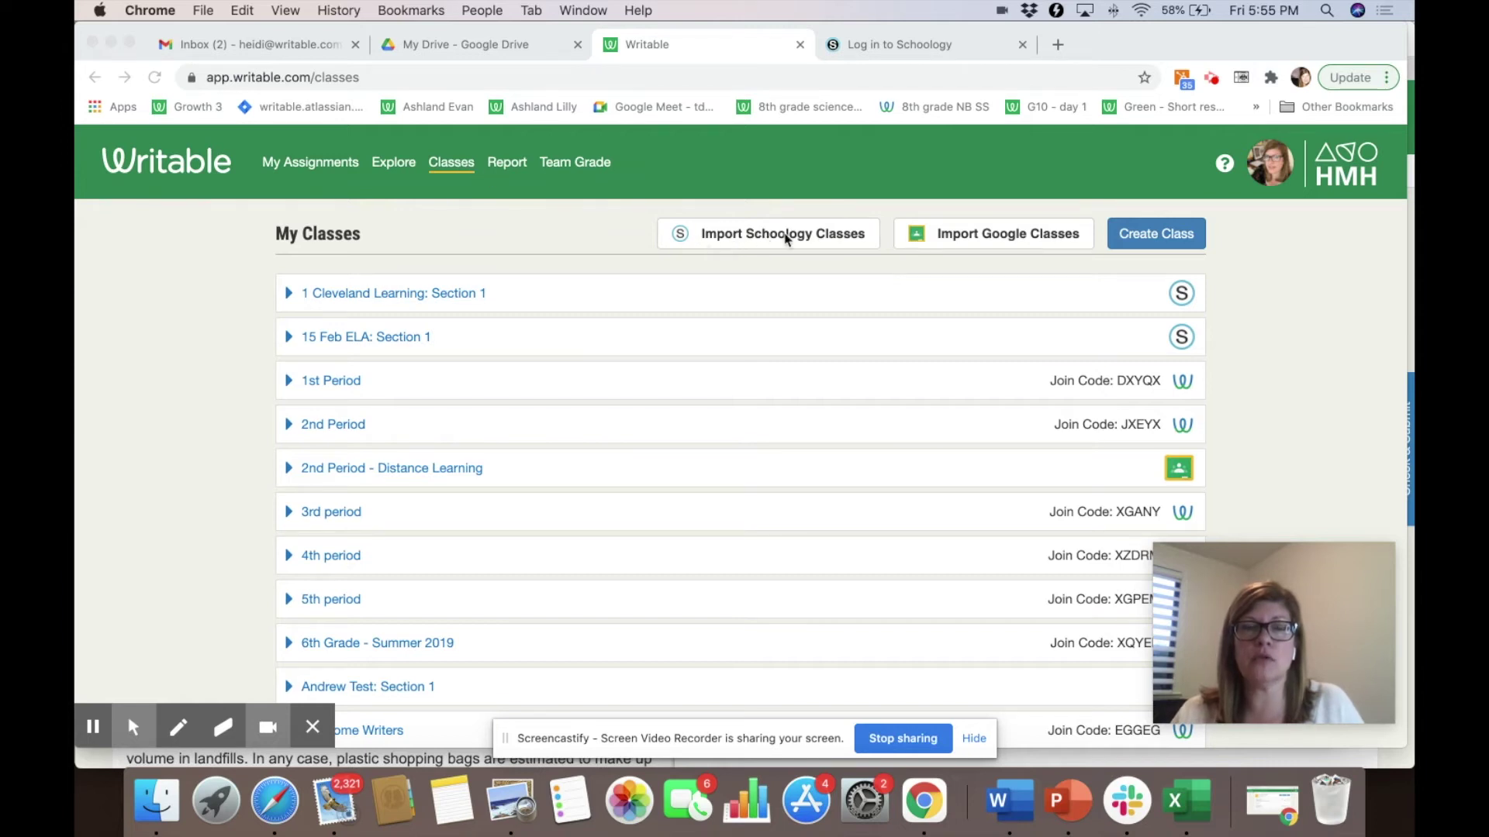
Step: Import the Schoology section Feb 15th API Import: Section 1 into Writable classes
left_click(720, 241)
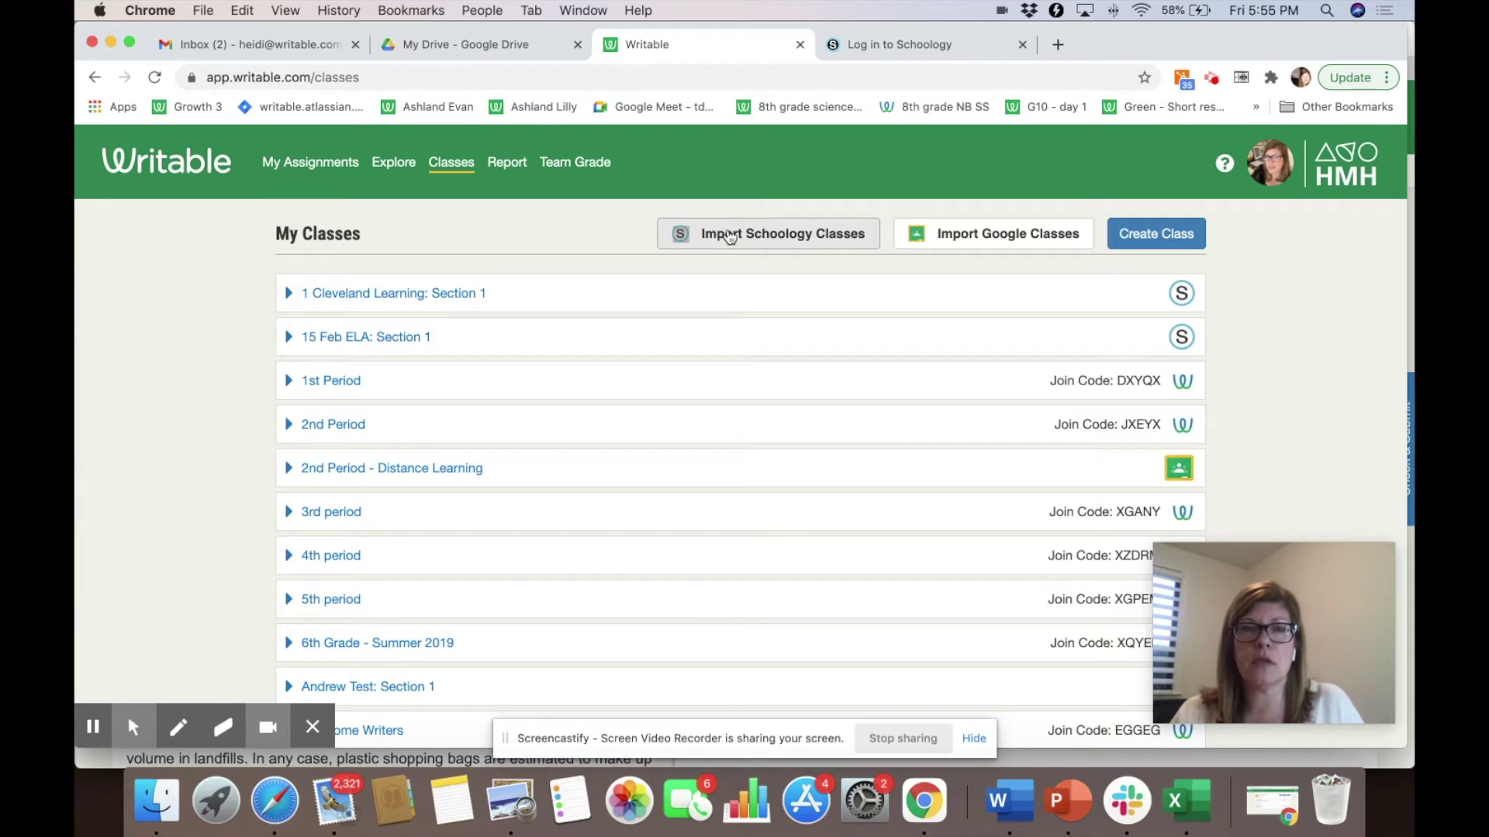
left_click(724, 243)
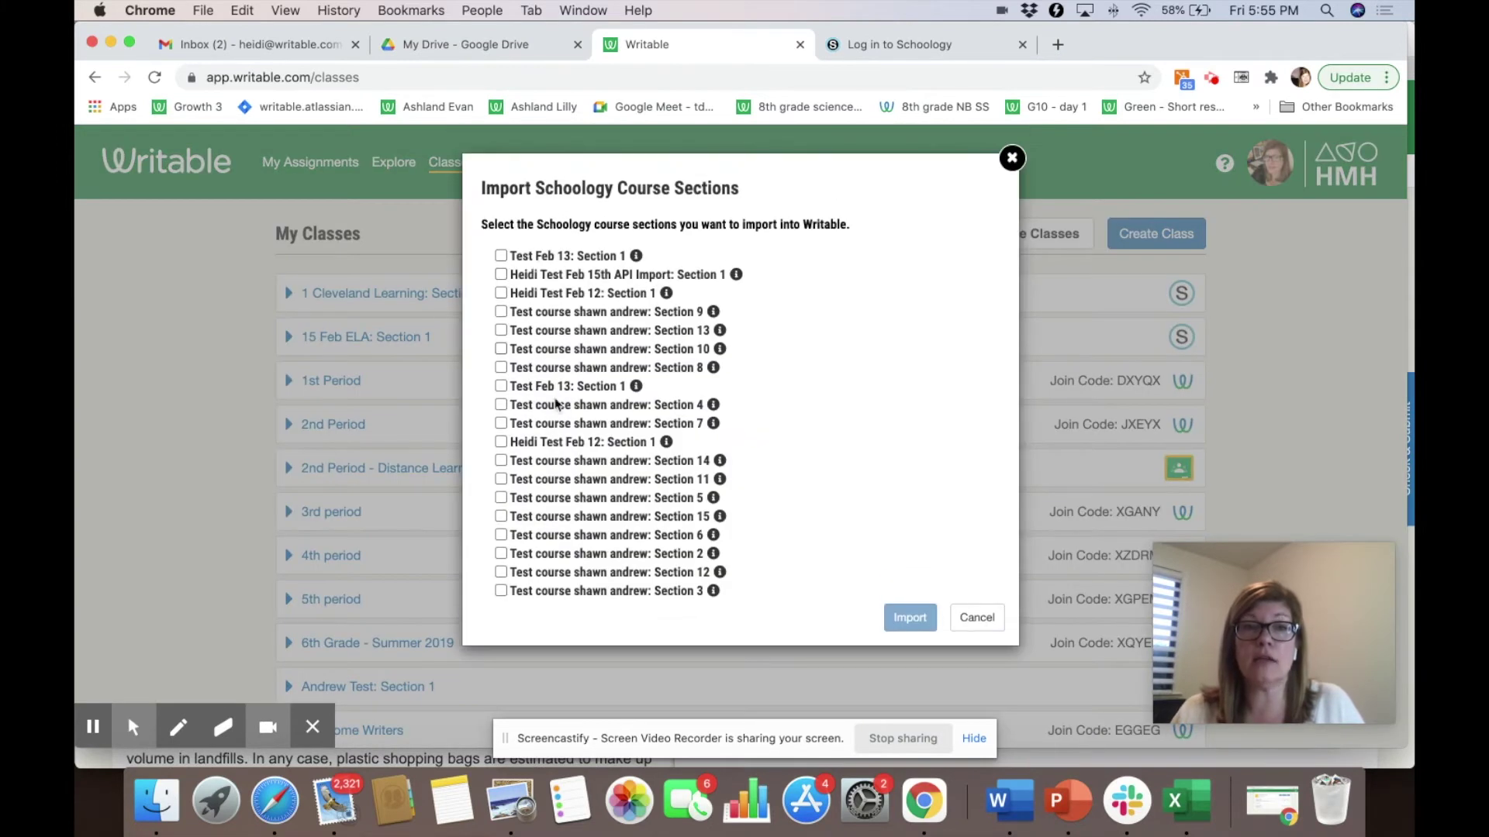
left_click(500, 274)
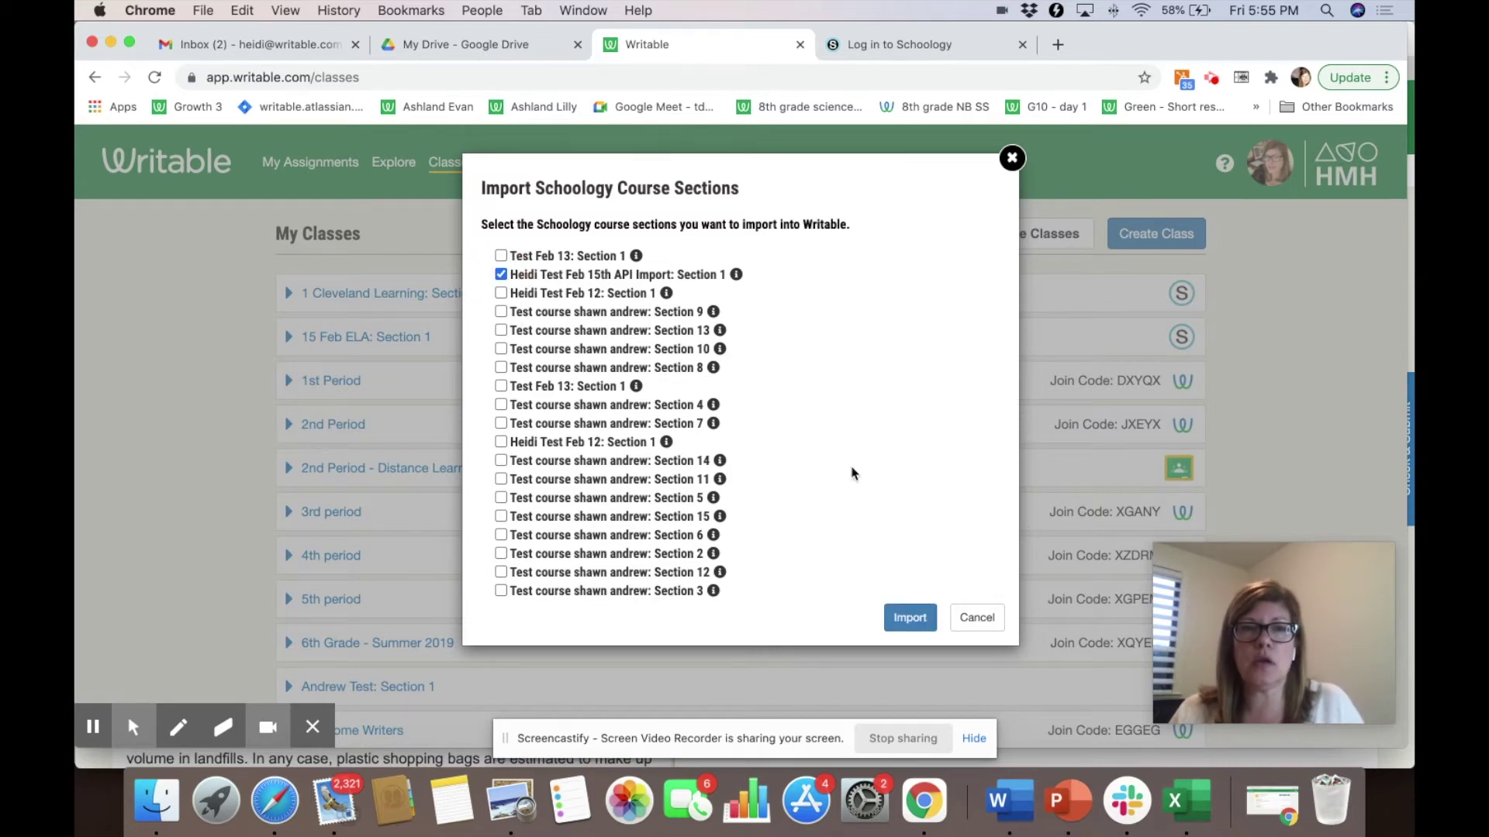
left_click(911, 617)
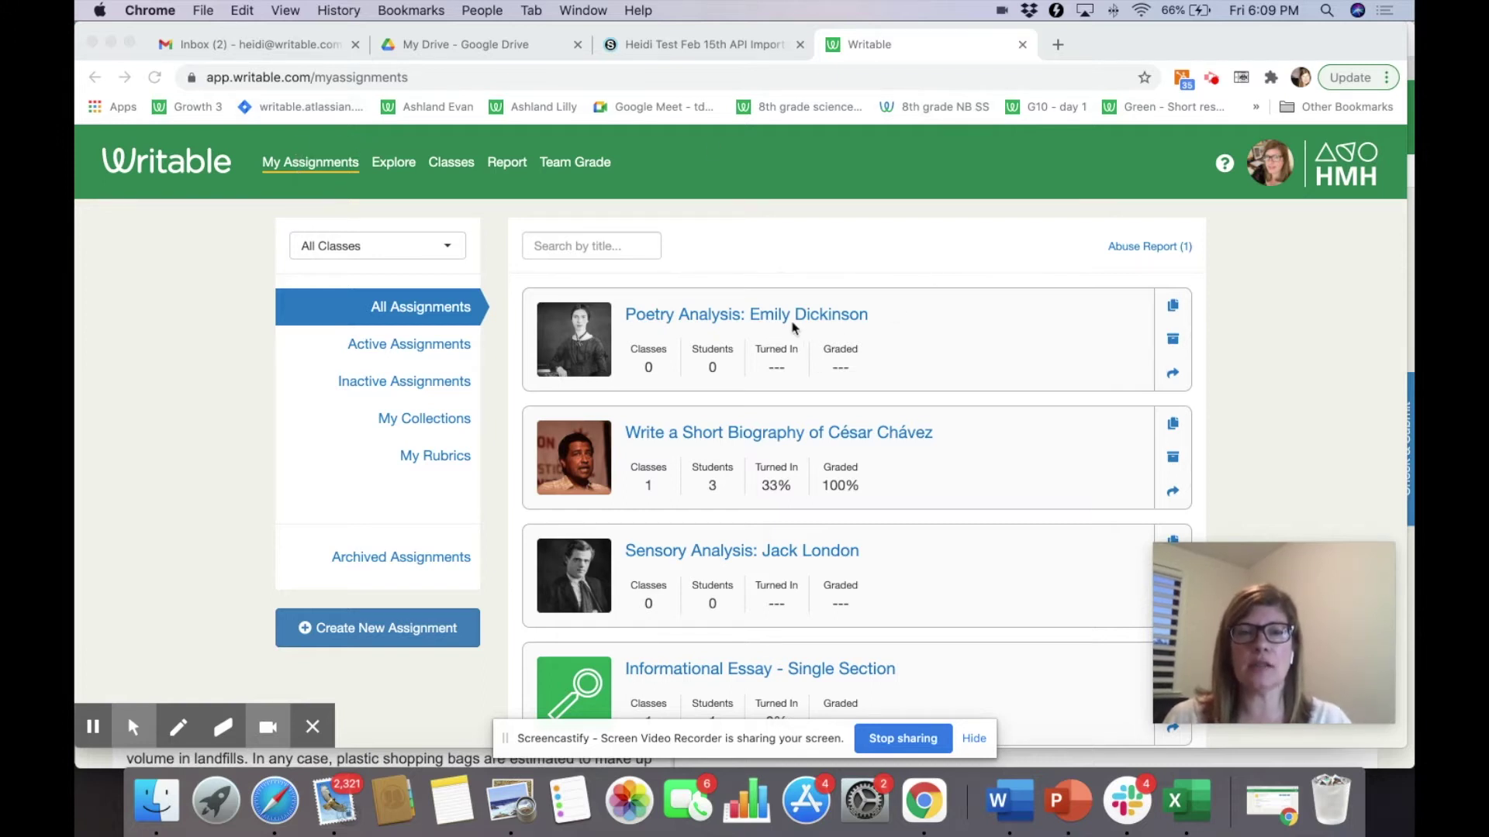
Step: Open the Poetry Analysis: Emily Dickinson assignment from the My Assignments list
left_click(756, 322)
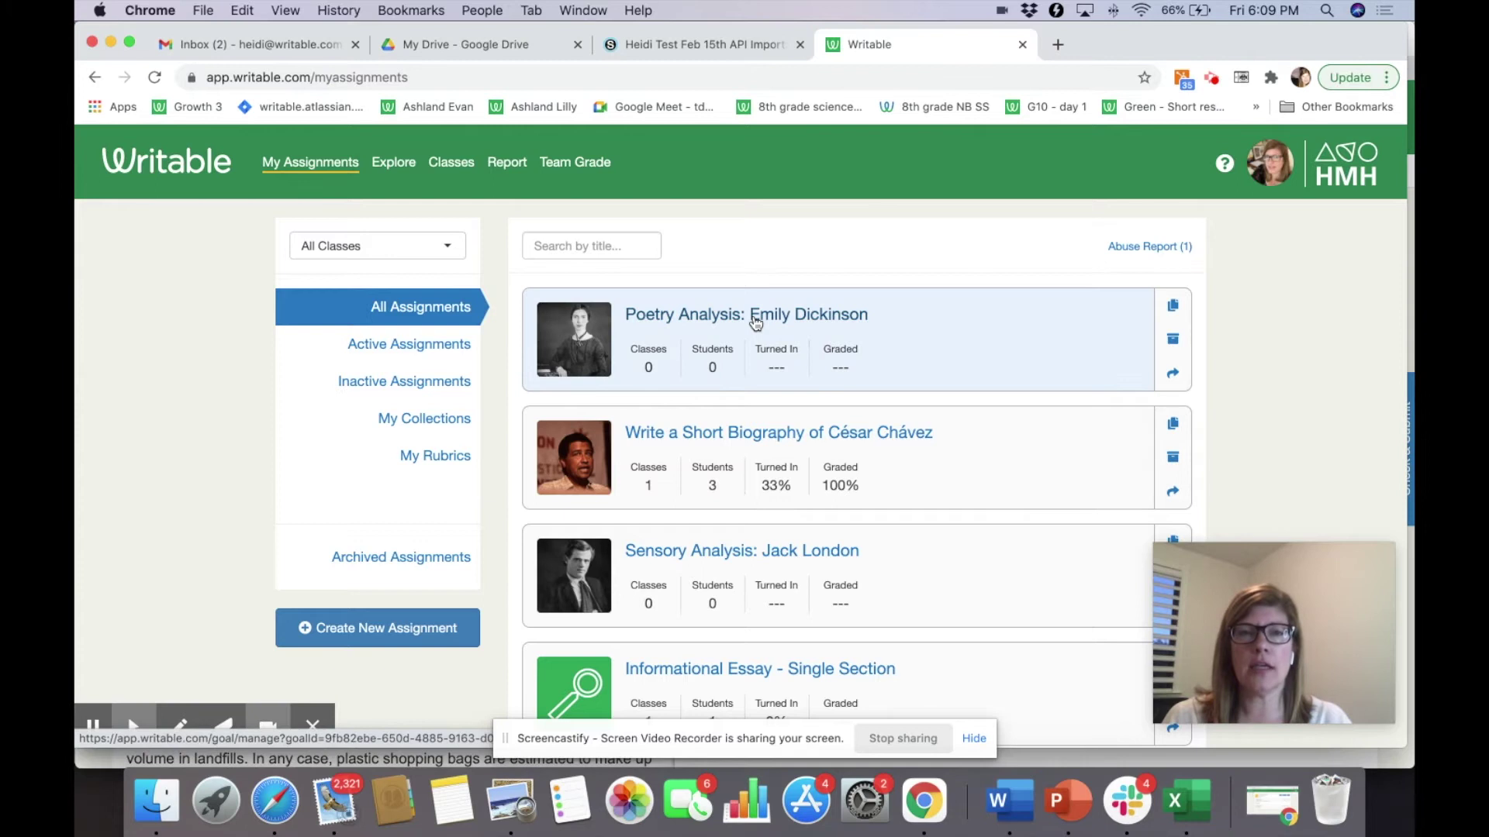
left_click(756, 322)
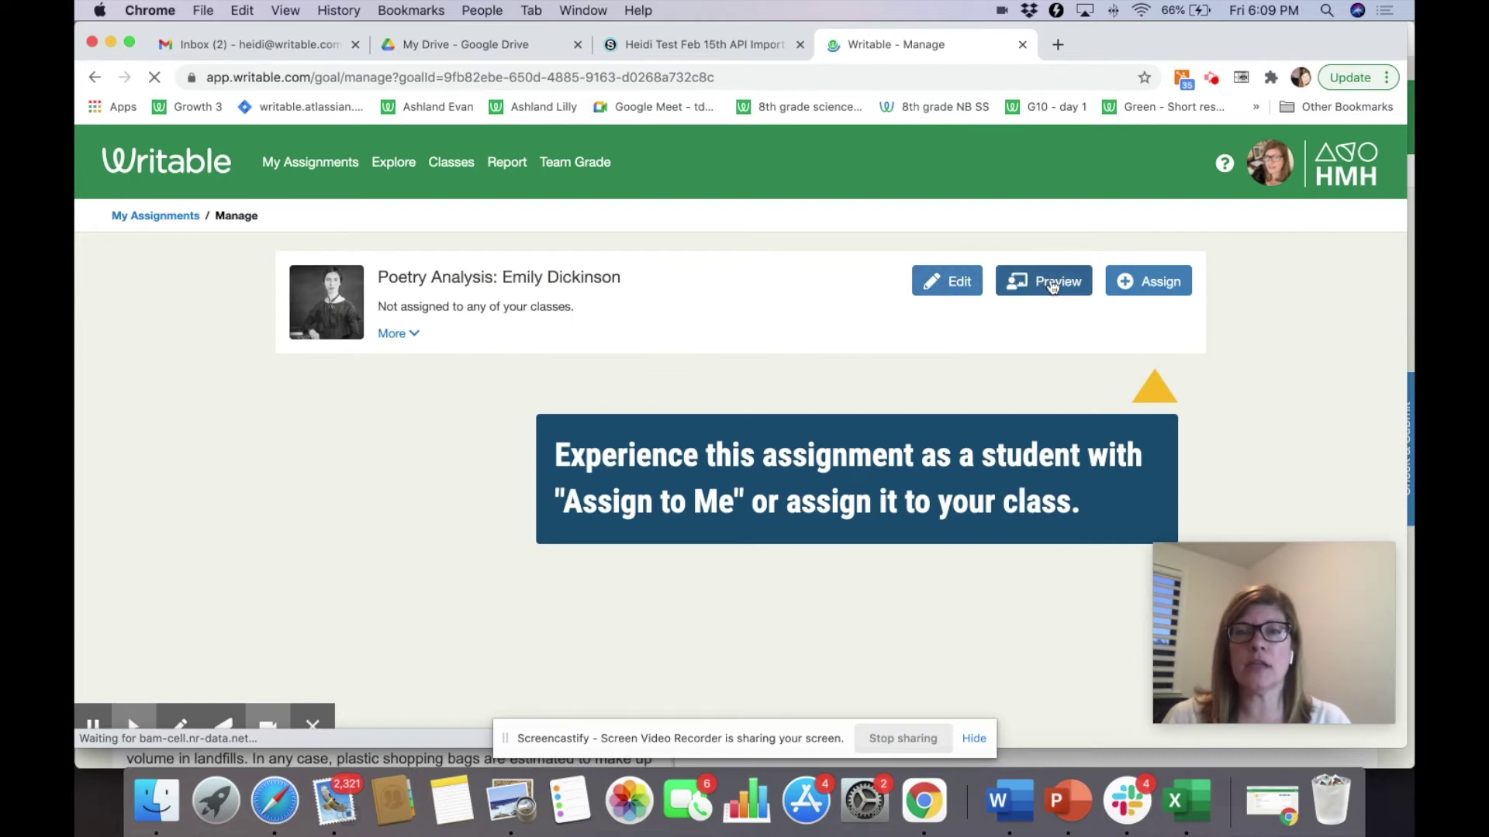
Step: Assign it to Feb 15th API Import: Section 1 with self review, originality check and Schoology creation enabled
left_click(1148, 288)
scroll(728, 375, "down", 3)
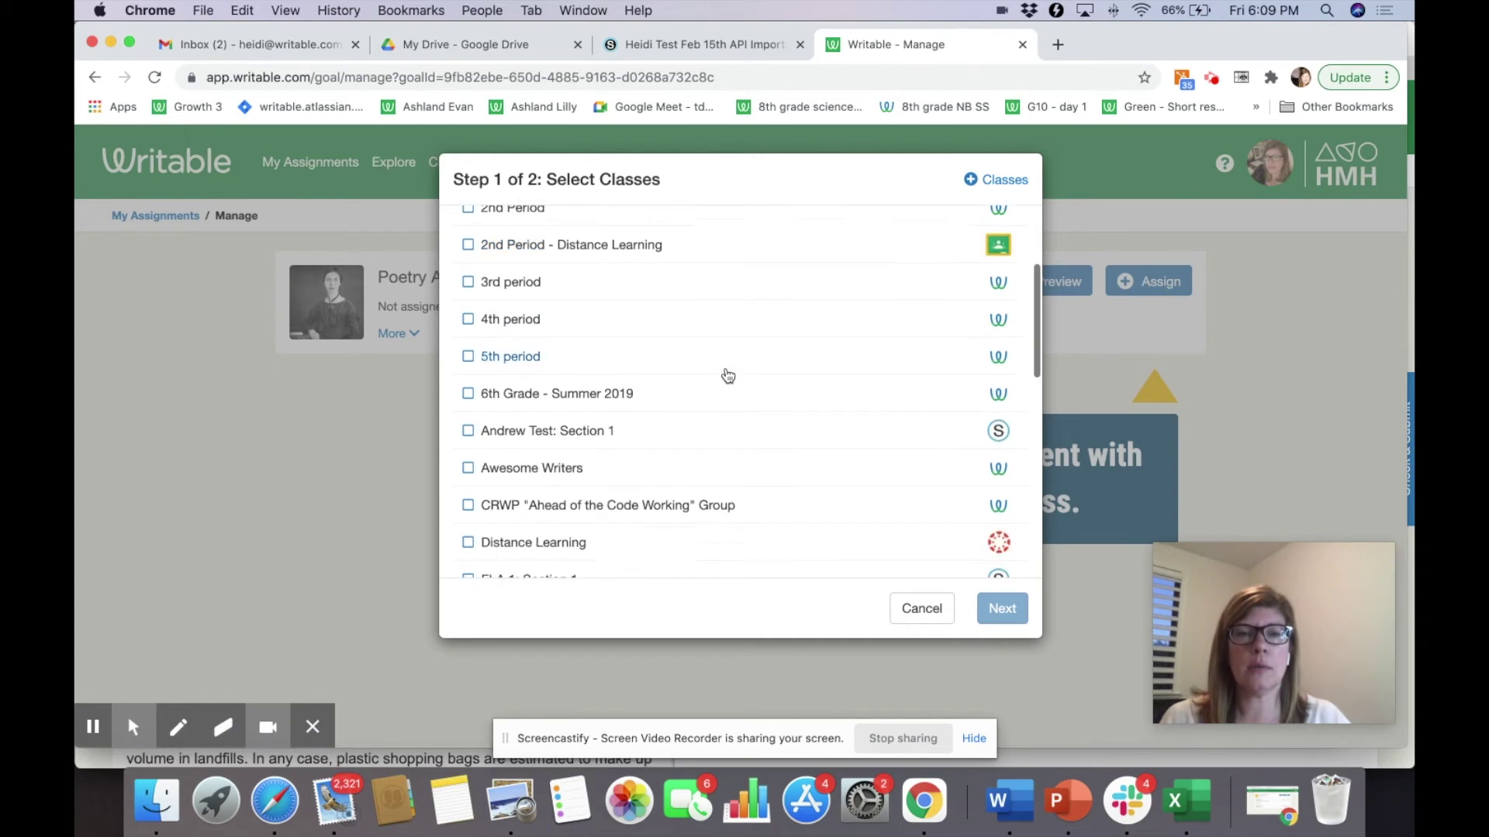
scroll(728, 375, "down", 10)
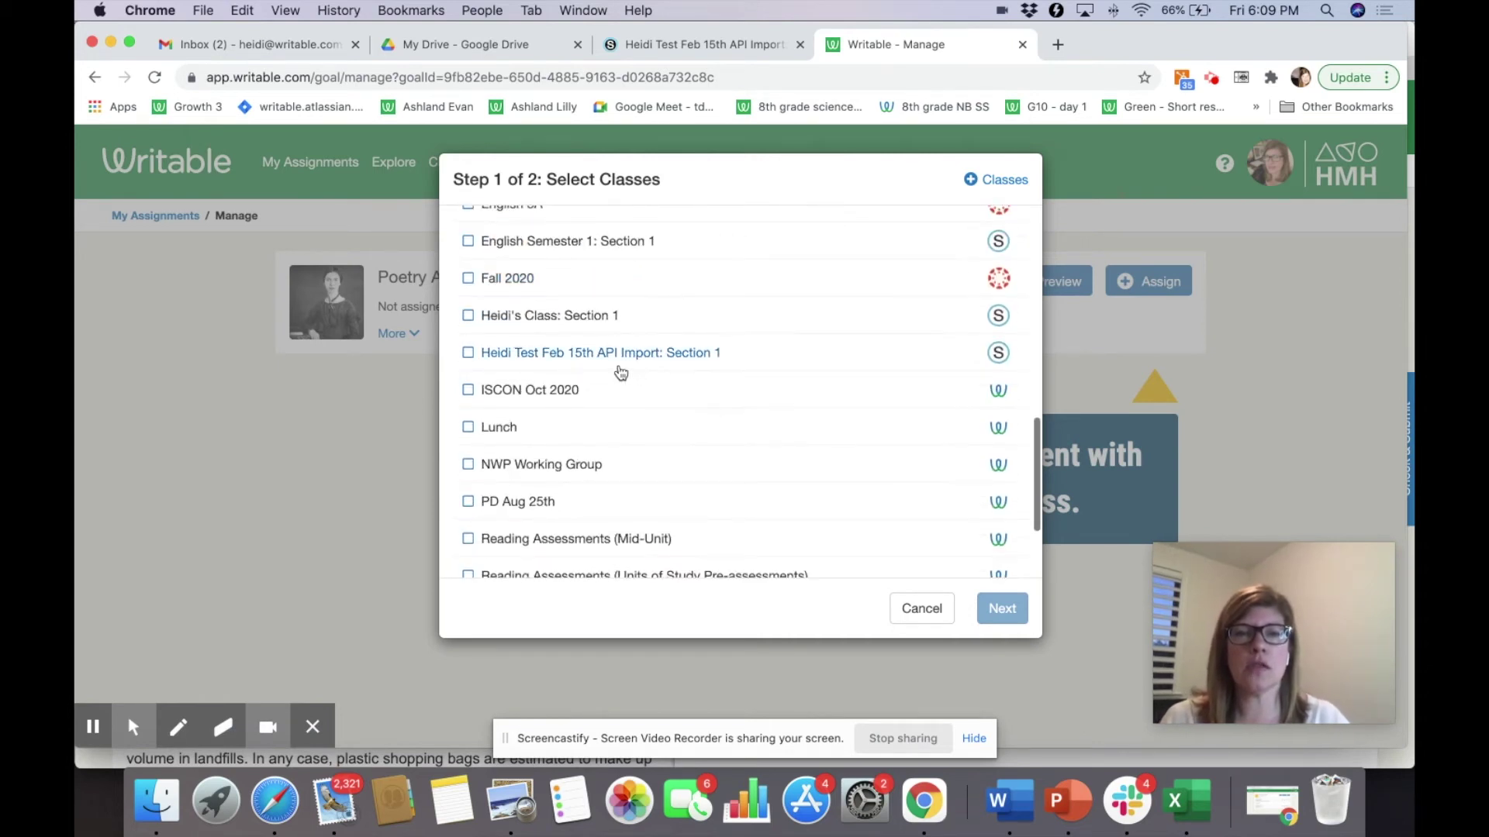
left_click(468, 353)
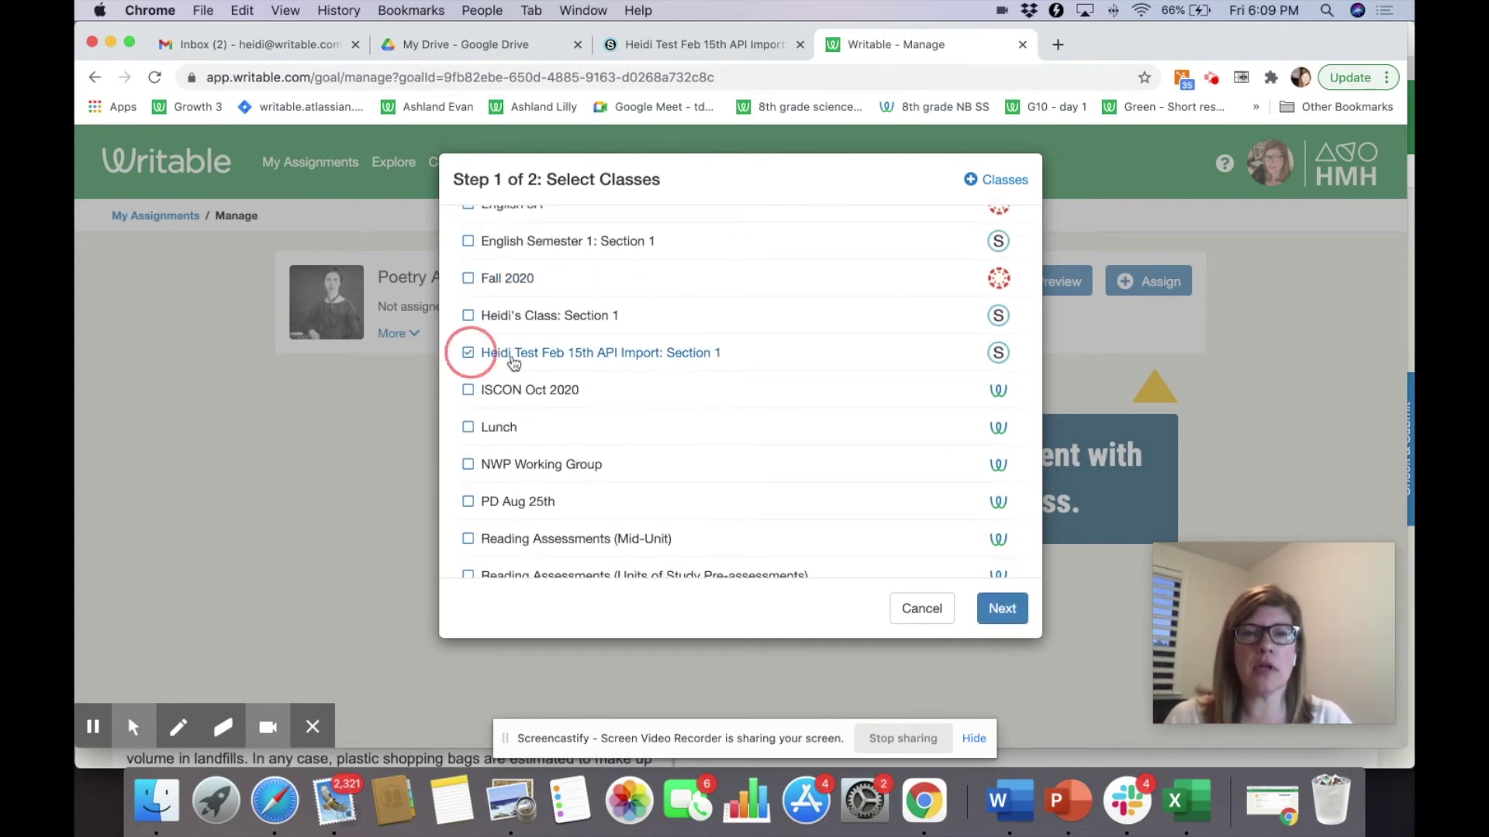
left_click(1004, 609)
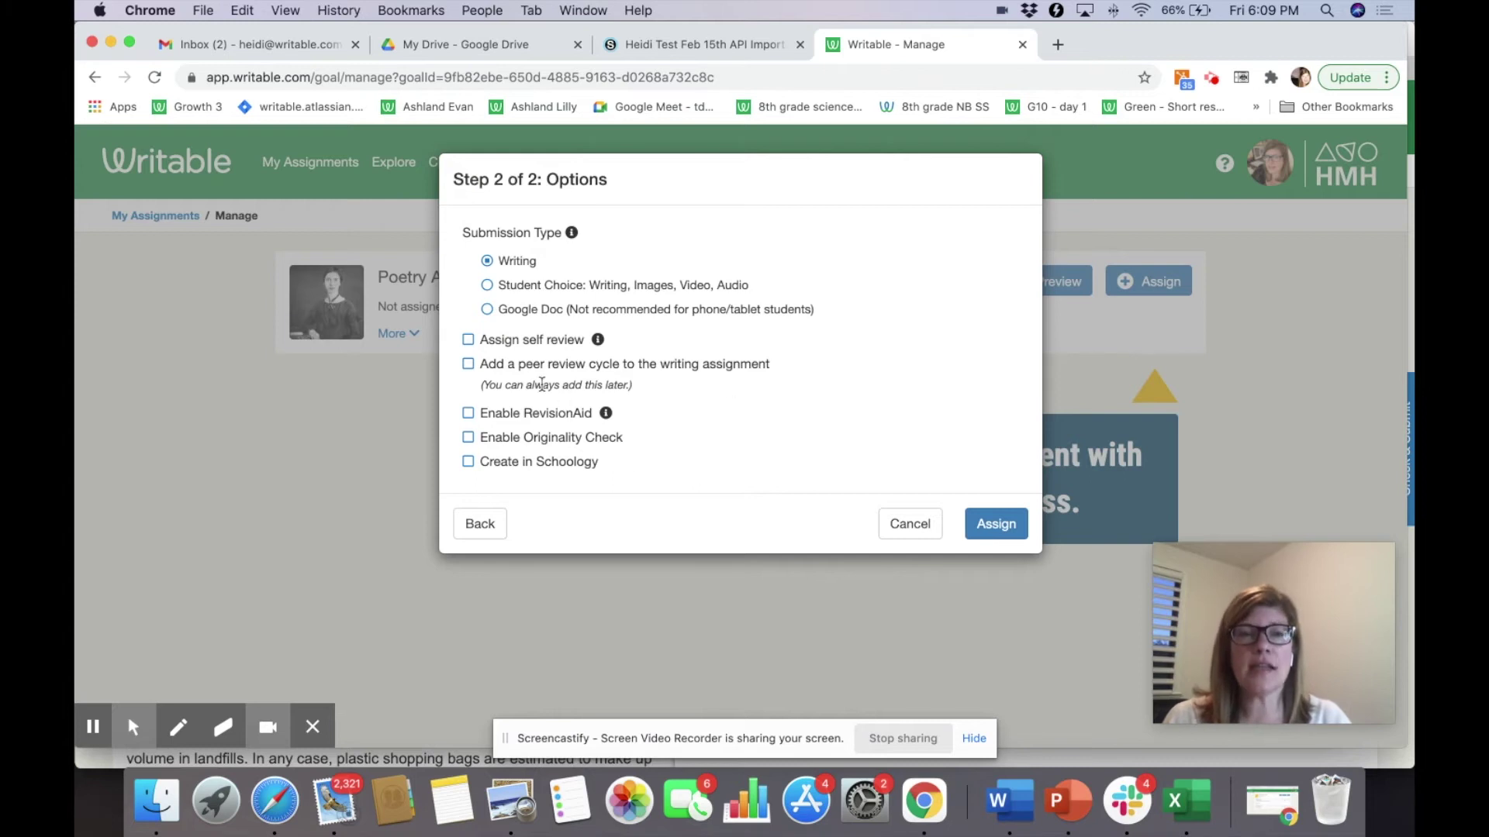
left_click(468, 342)
left_click(468, 437)
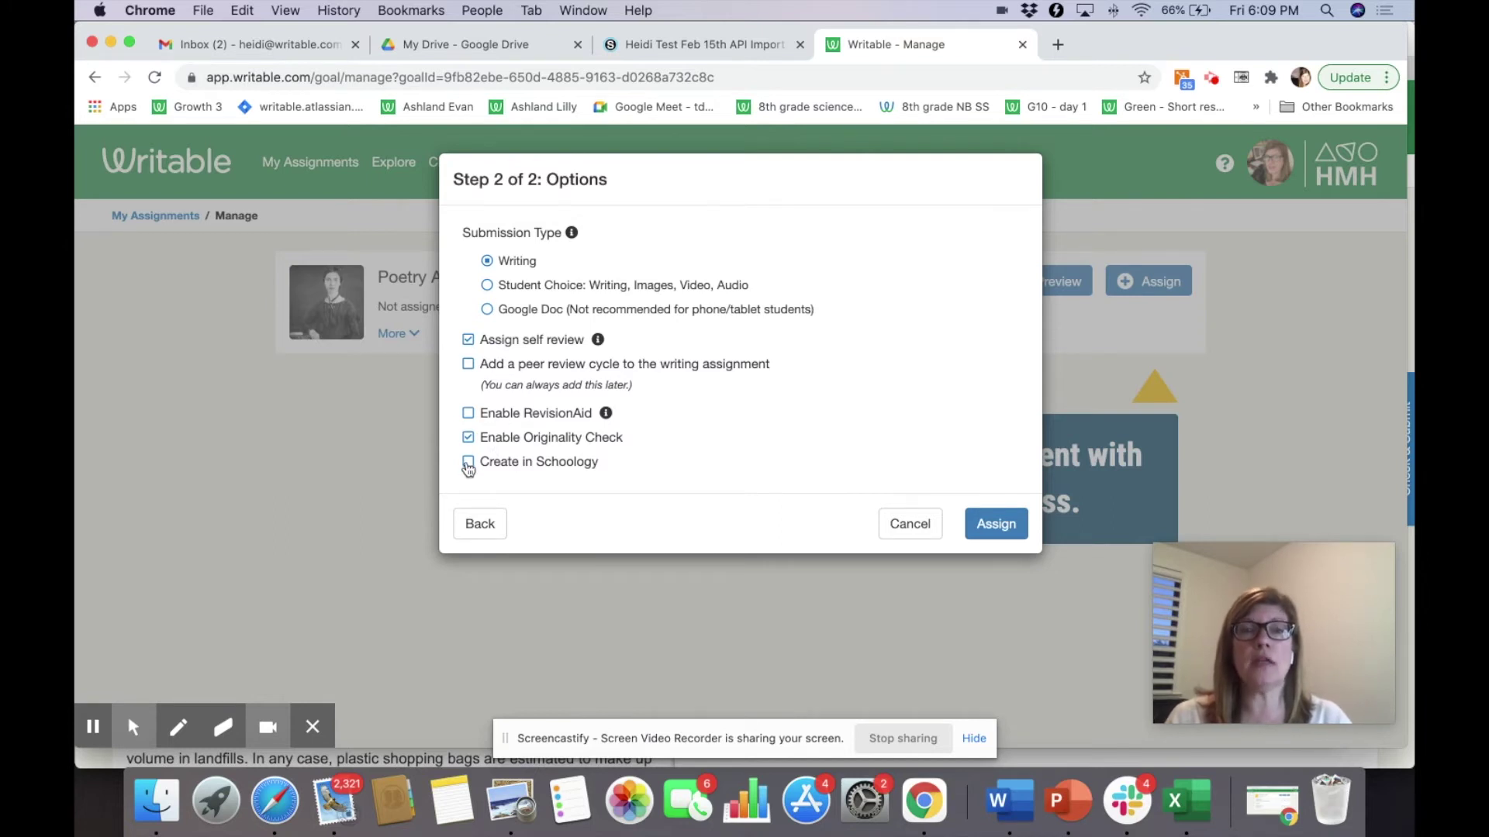
left_click(468, 464)
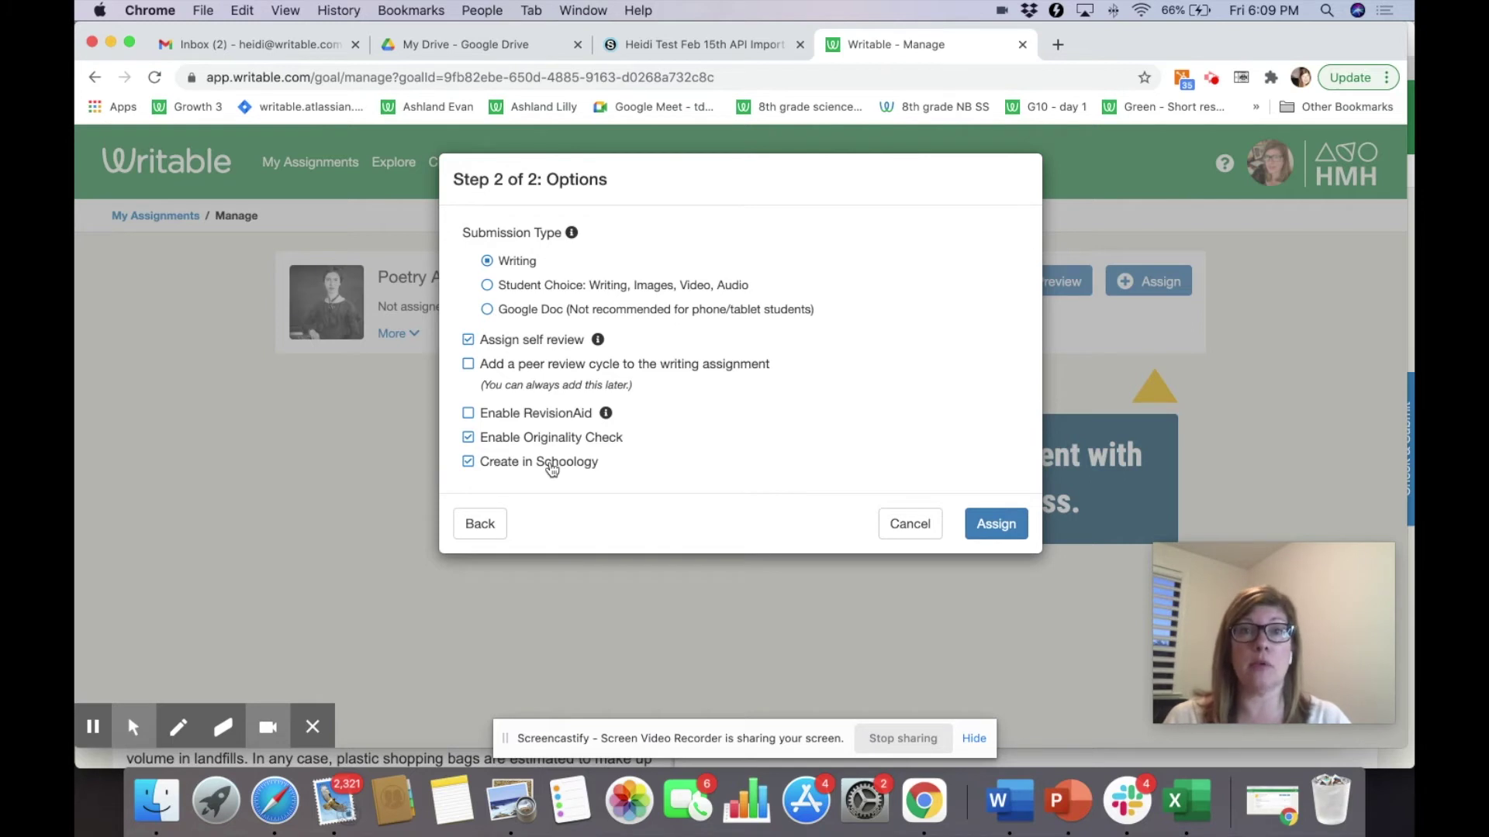
left_click(999, 525)
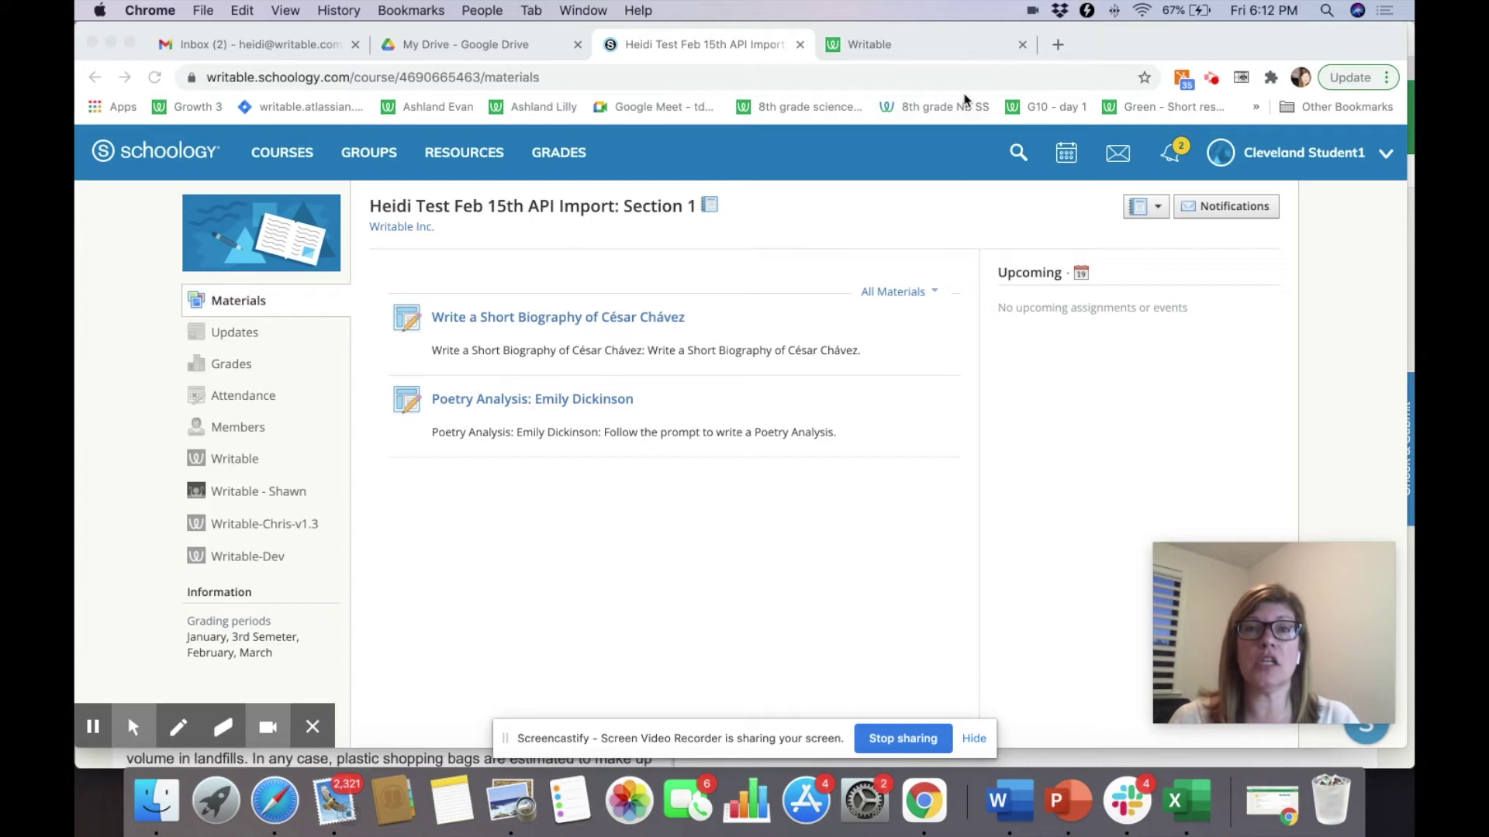
Step: Go back to the Schoology course materials and open the Poetry Analysis: Emily Dickinson material
left_click(917, 48)
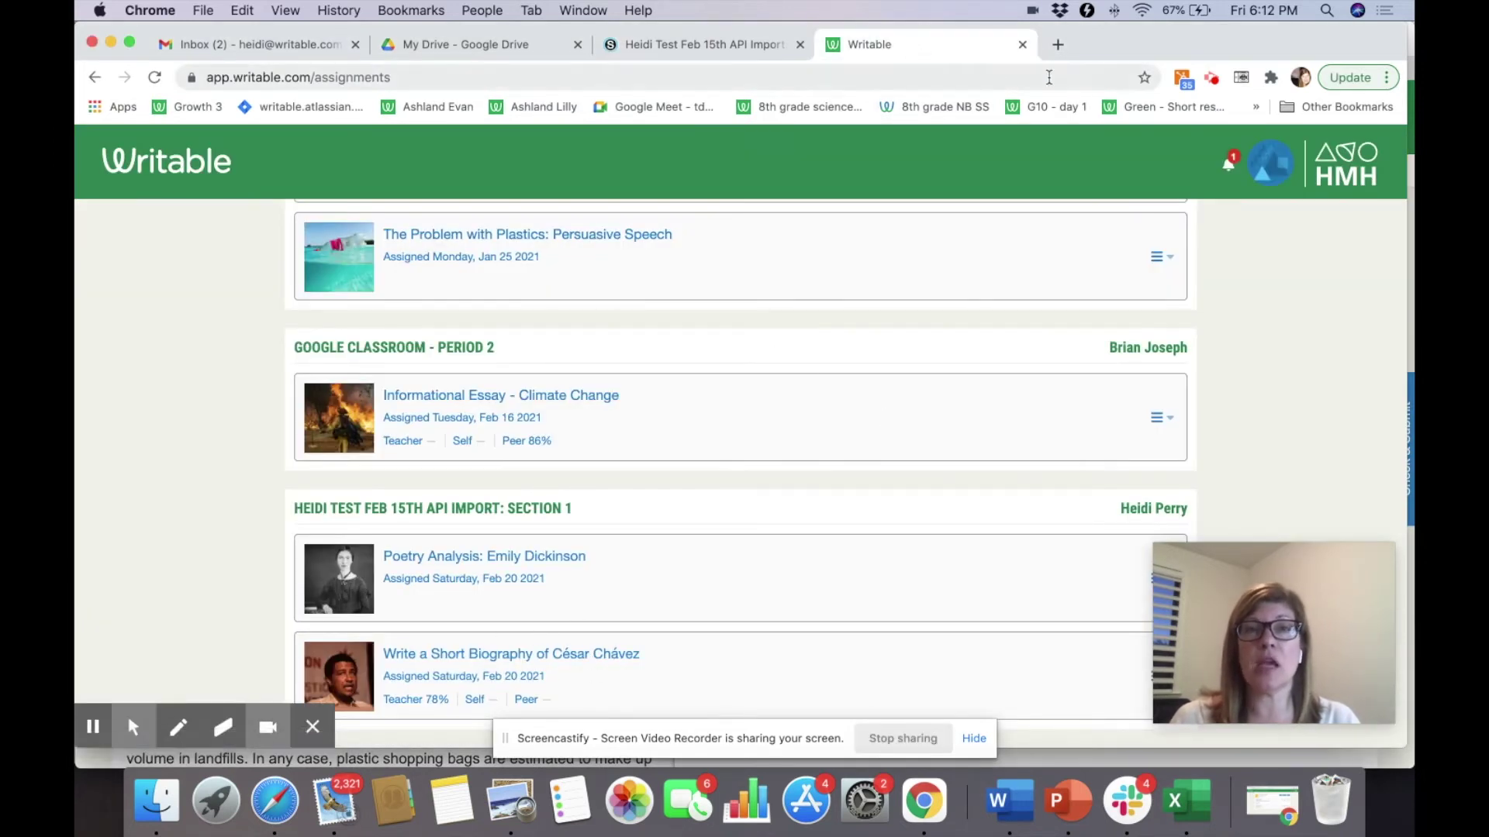
left_click(637, 44)
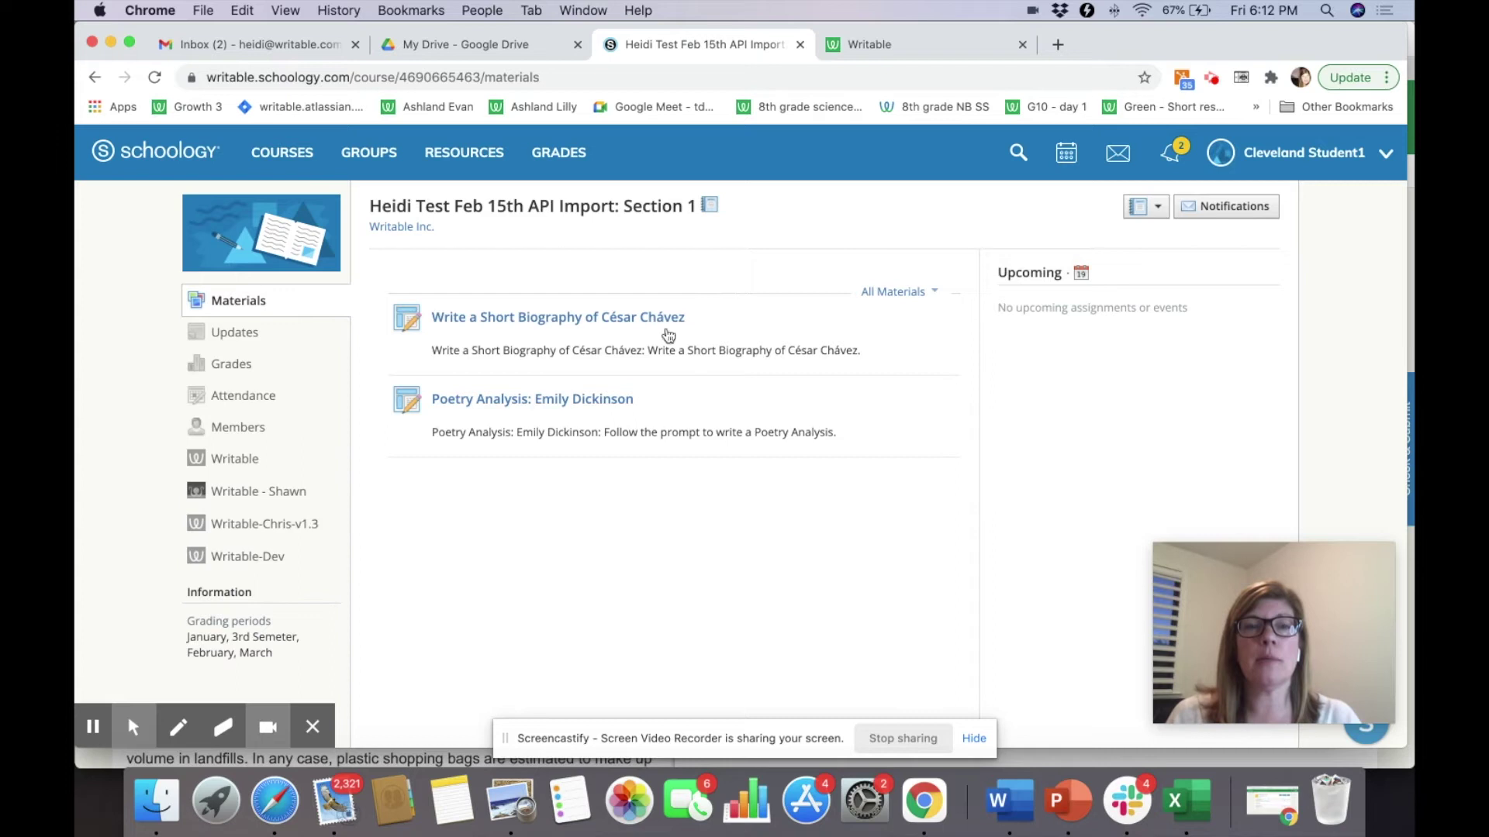
left_click(566, 402)
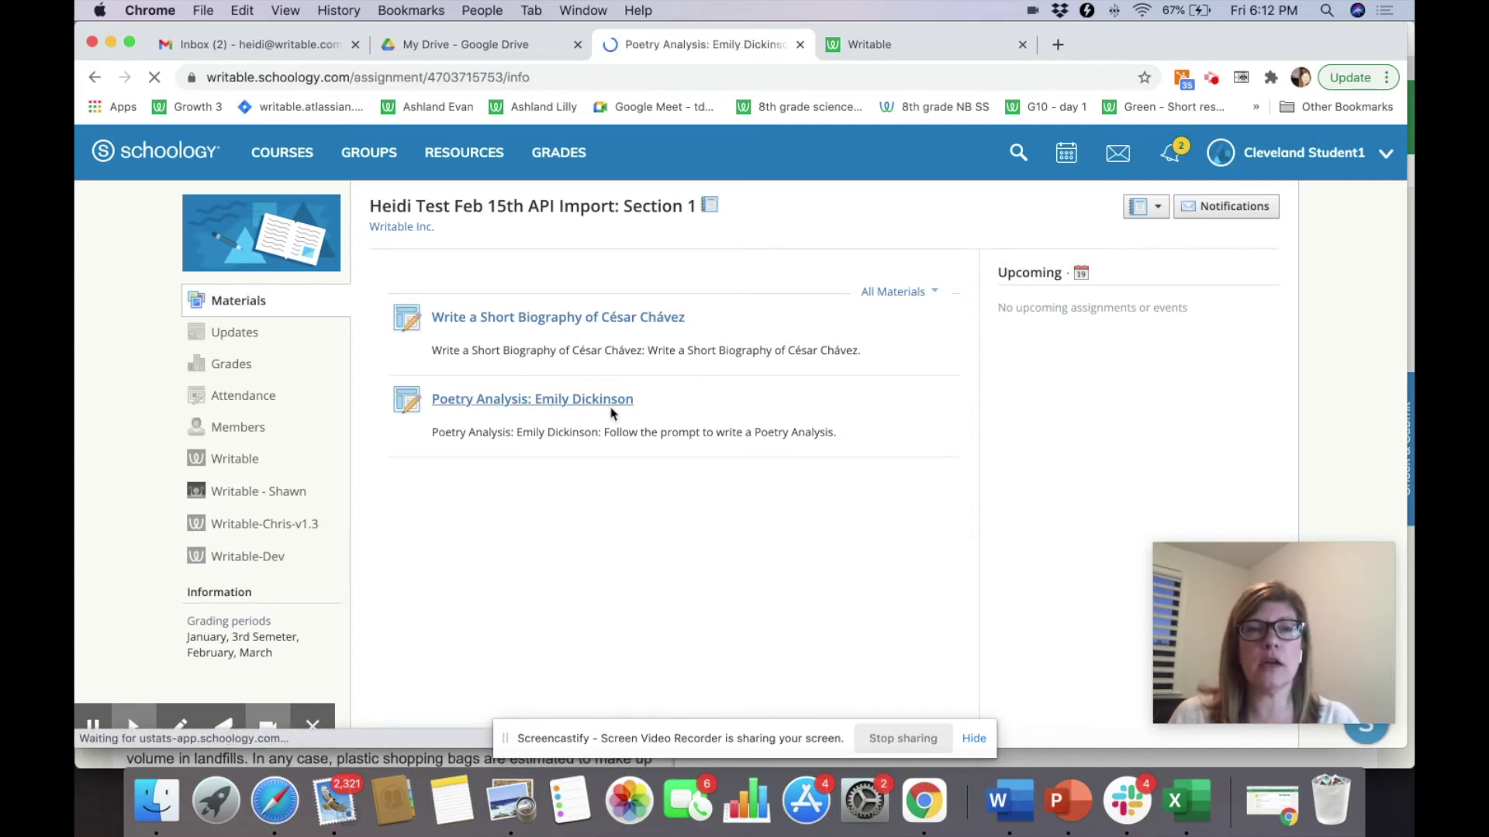
Step: Launch the assignment in Writable and open the Read & Write area with the poem 'Dying'
left_click(489, 405)
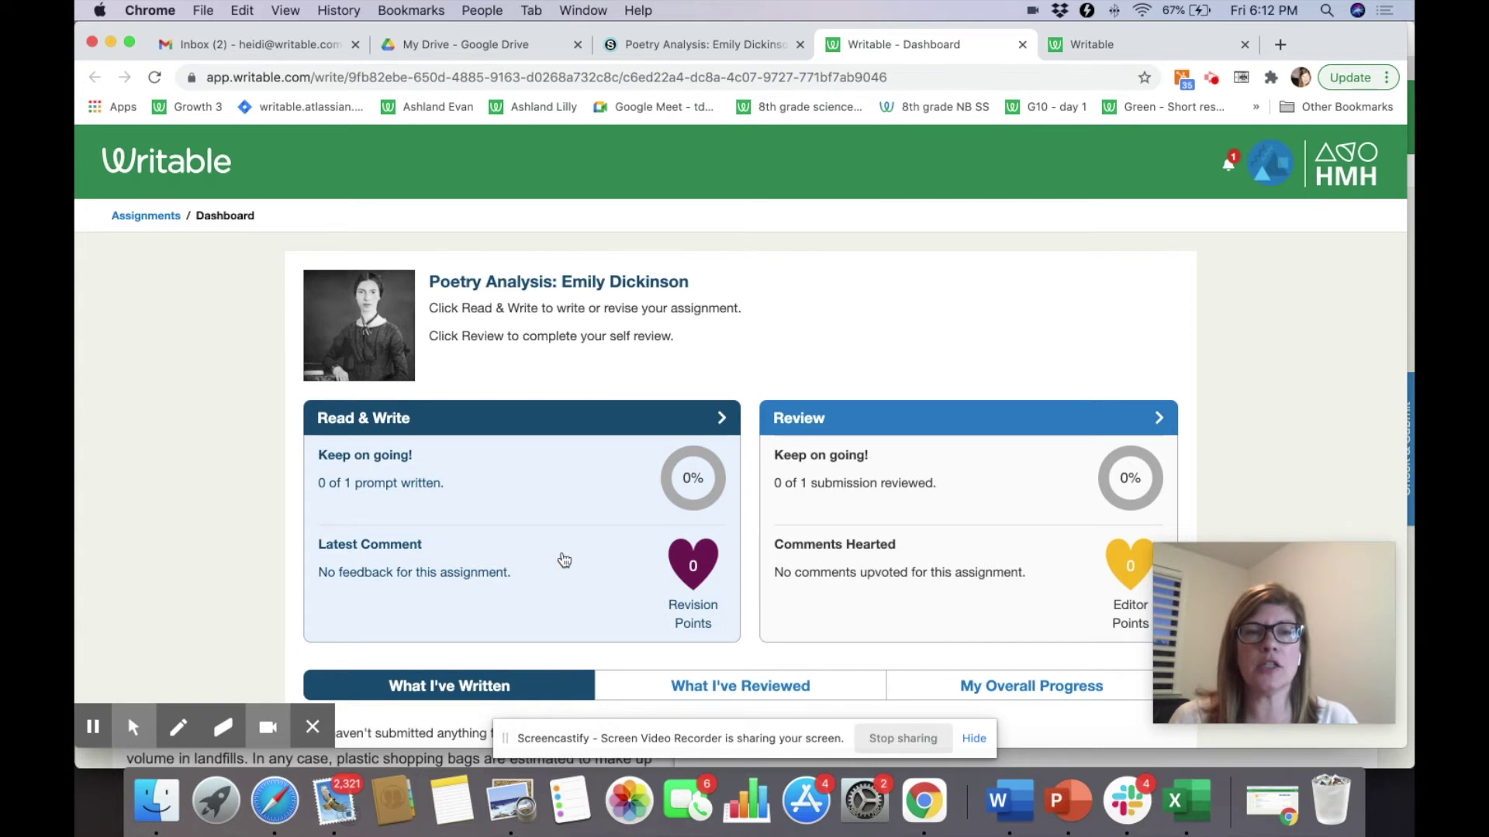
left_click(467, 476)
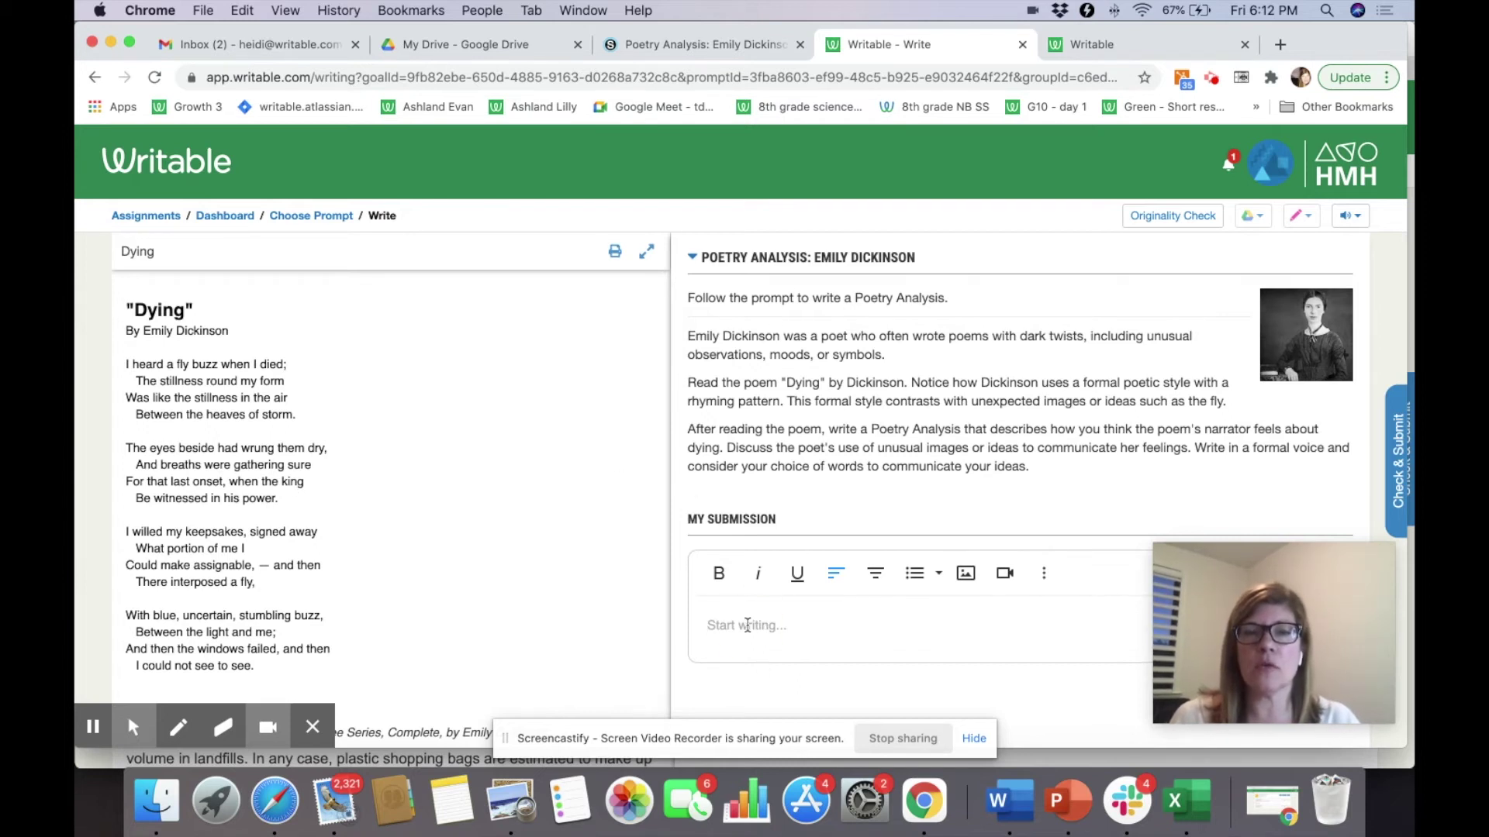
Step: Write 'student starts writing here.', submit the draft for review, and postpone the self review
type("student starts writing here.")
left_click(1398, 464)
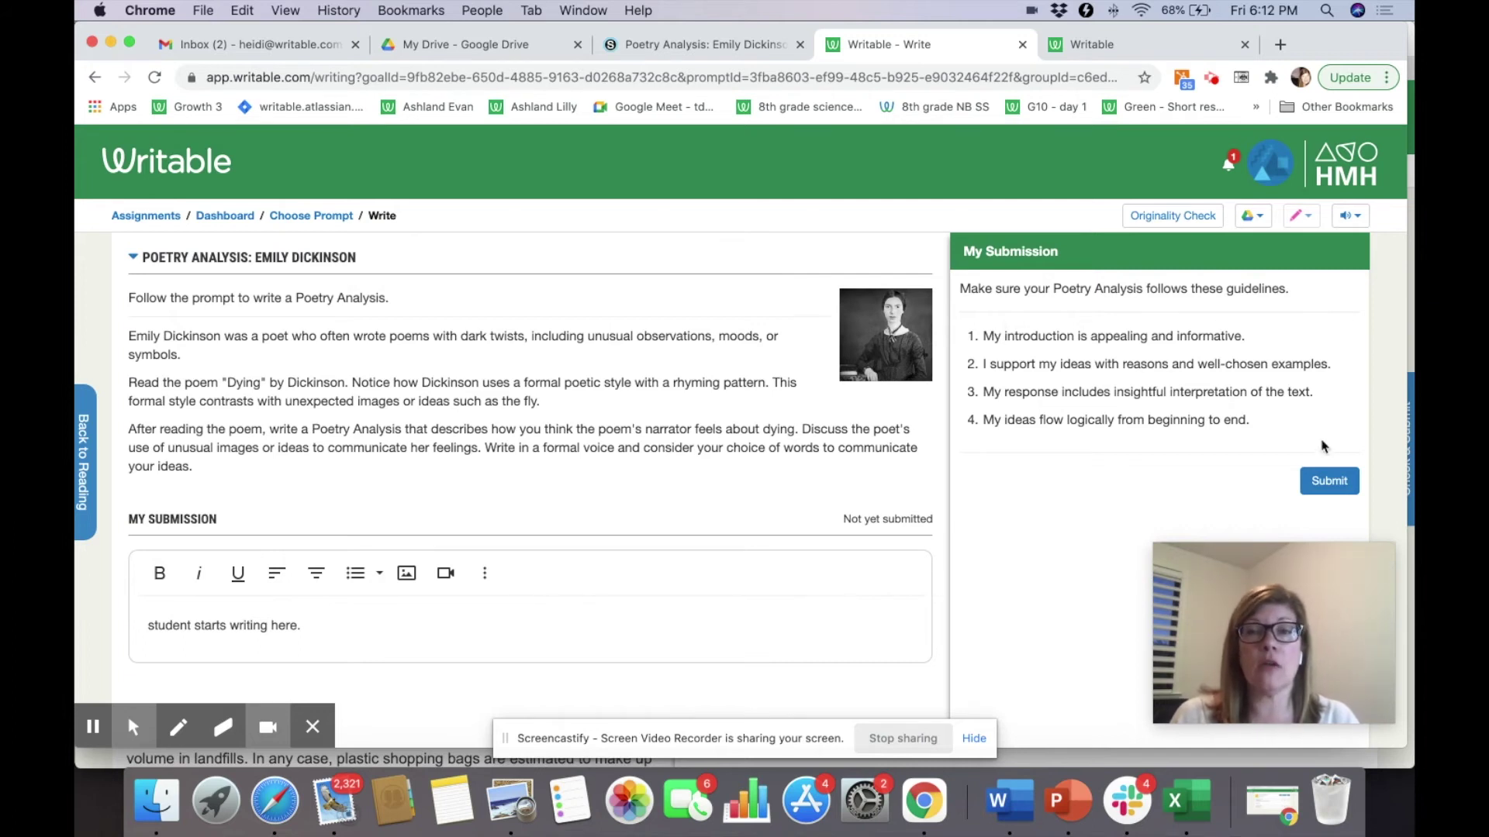
left_click(311, 632)
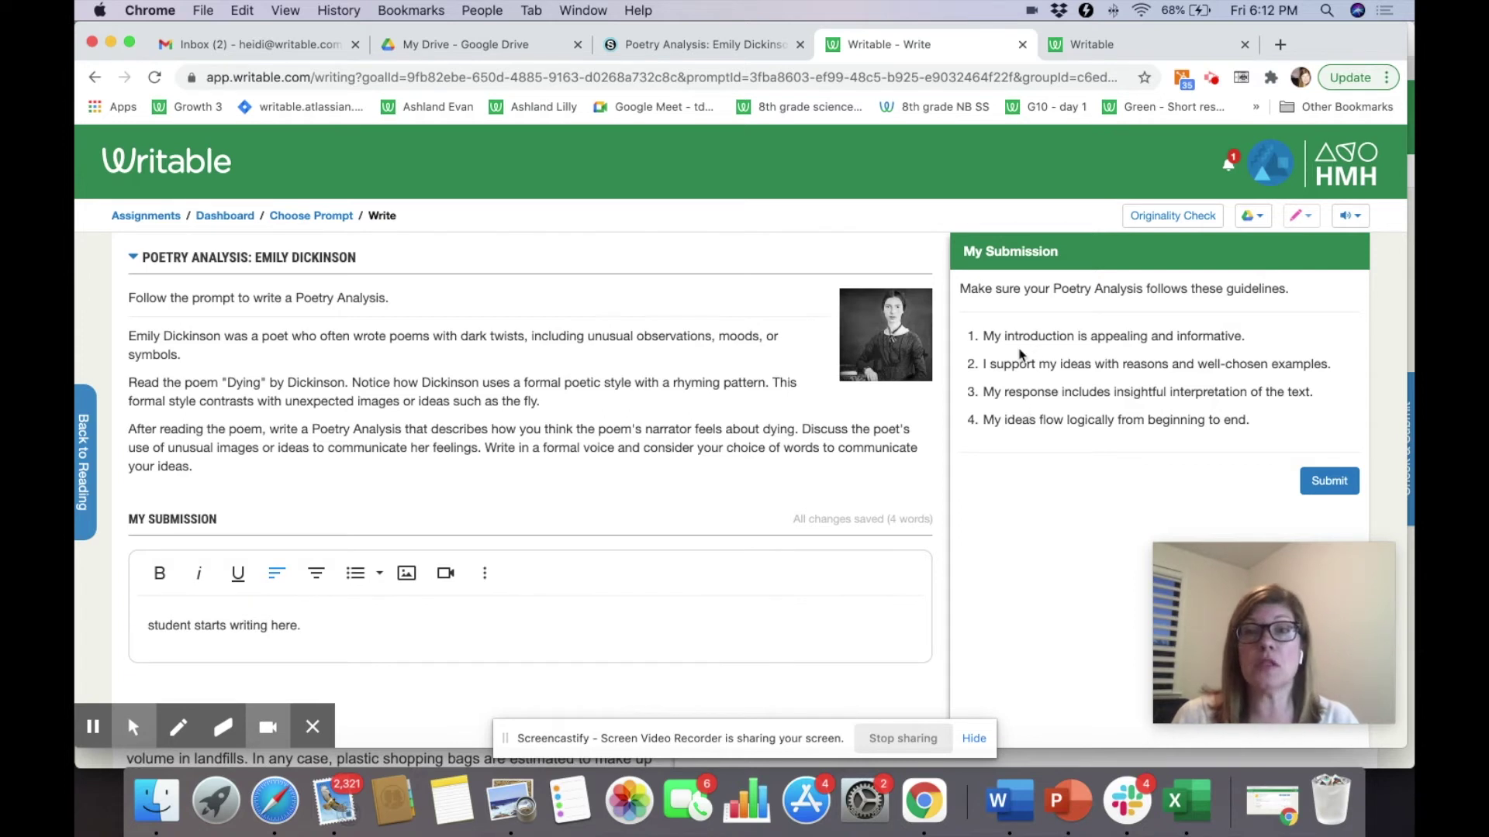
left_click(1329, 482)
left_click(965, 322)
left_click(837, 282)
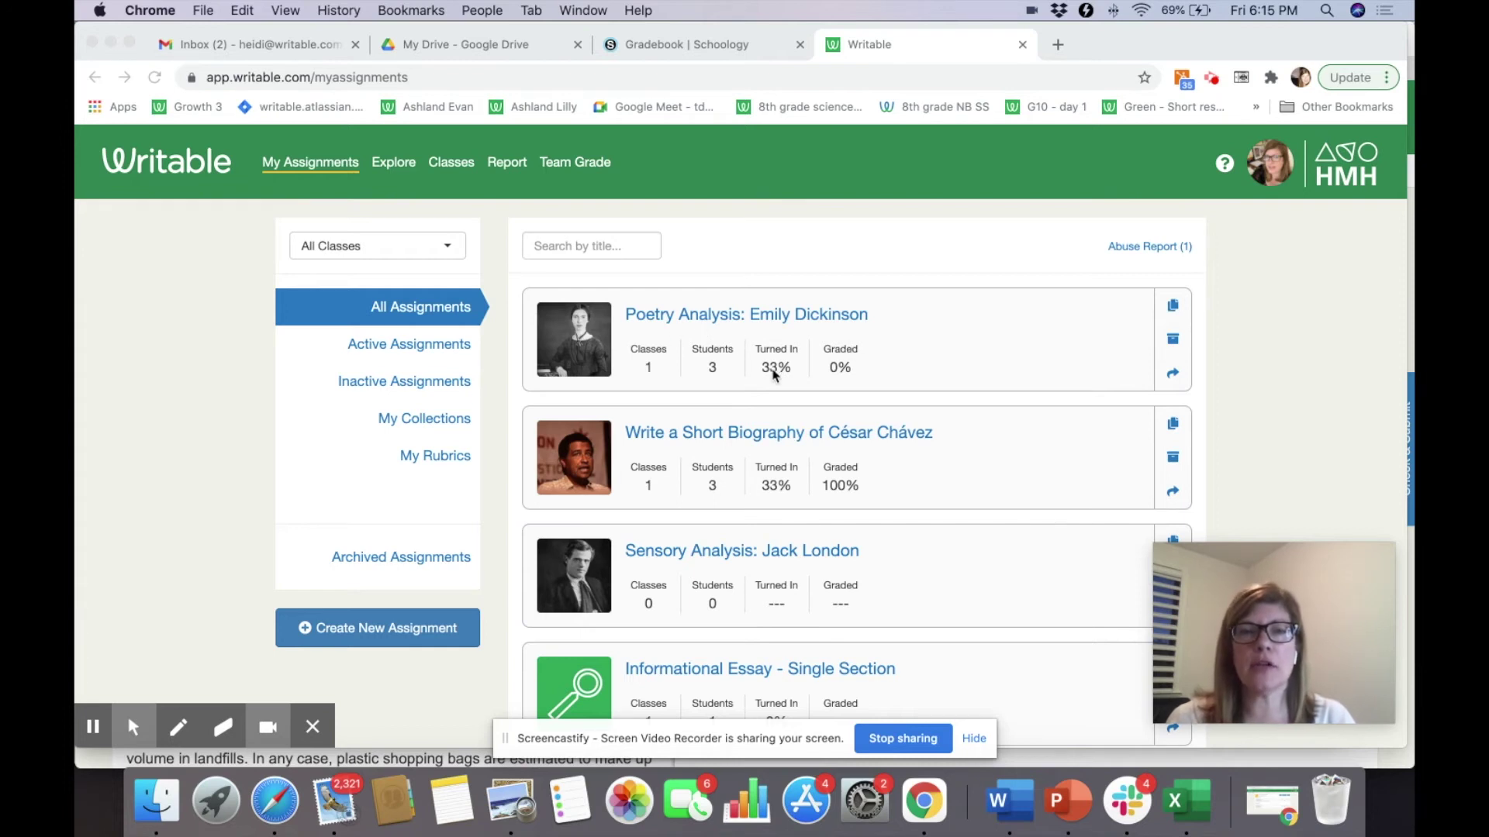
Step: Open the assignment's section dashboard and the submitted student's latest submission for review
left_click(735, 319)
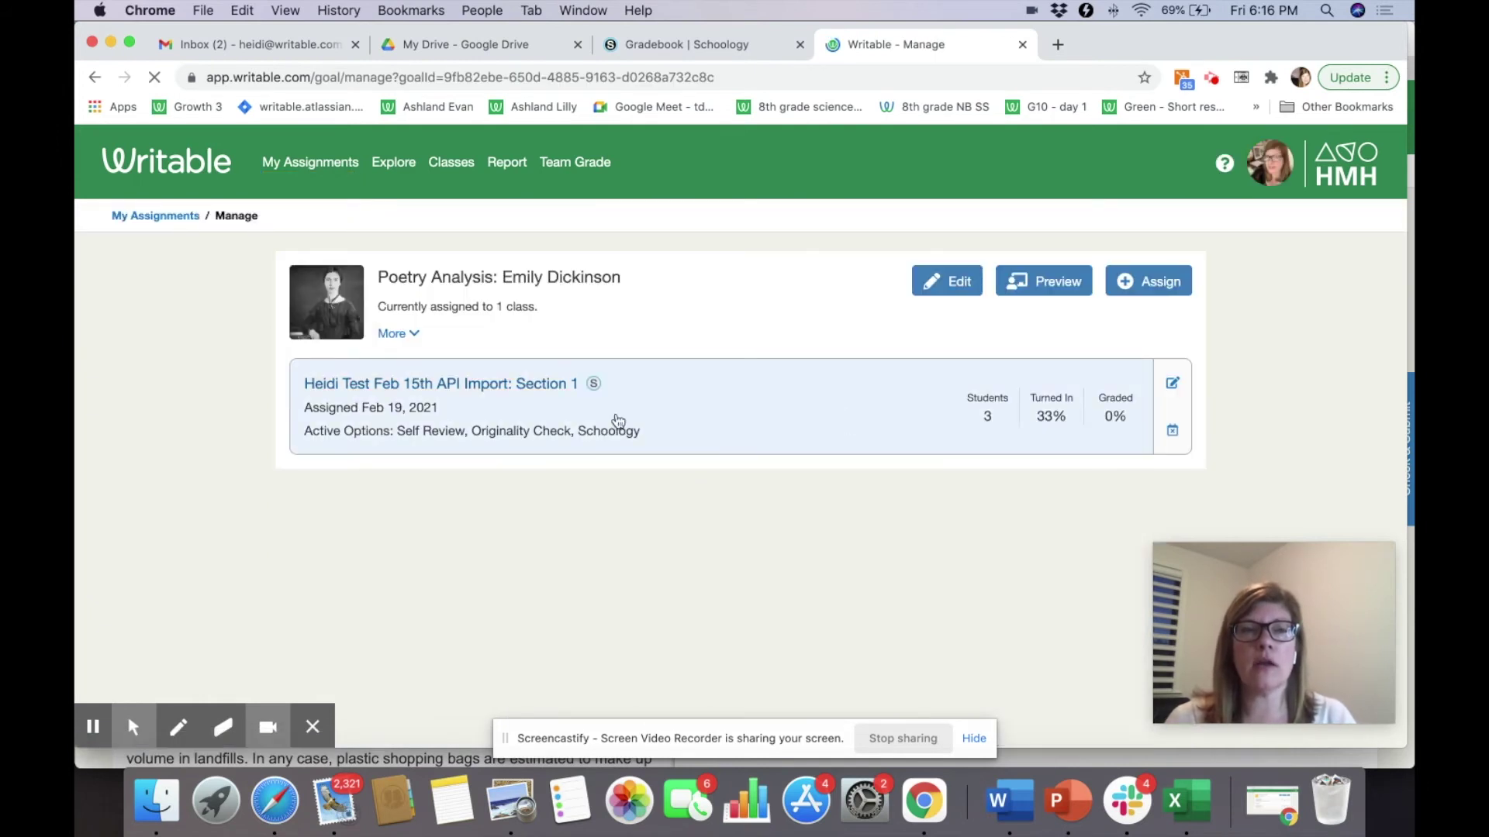
left_click(529, 410)
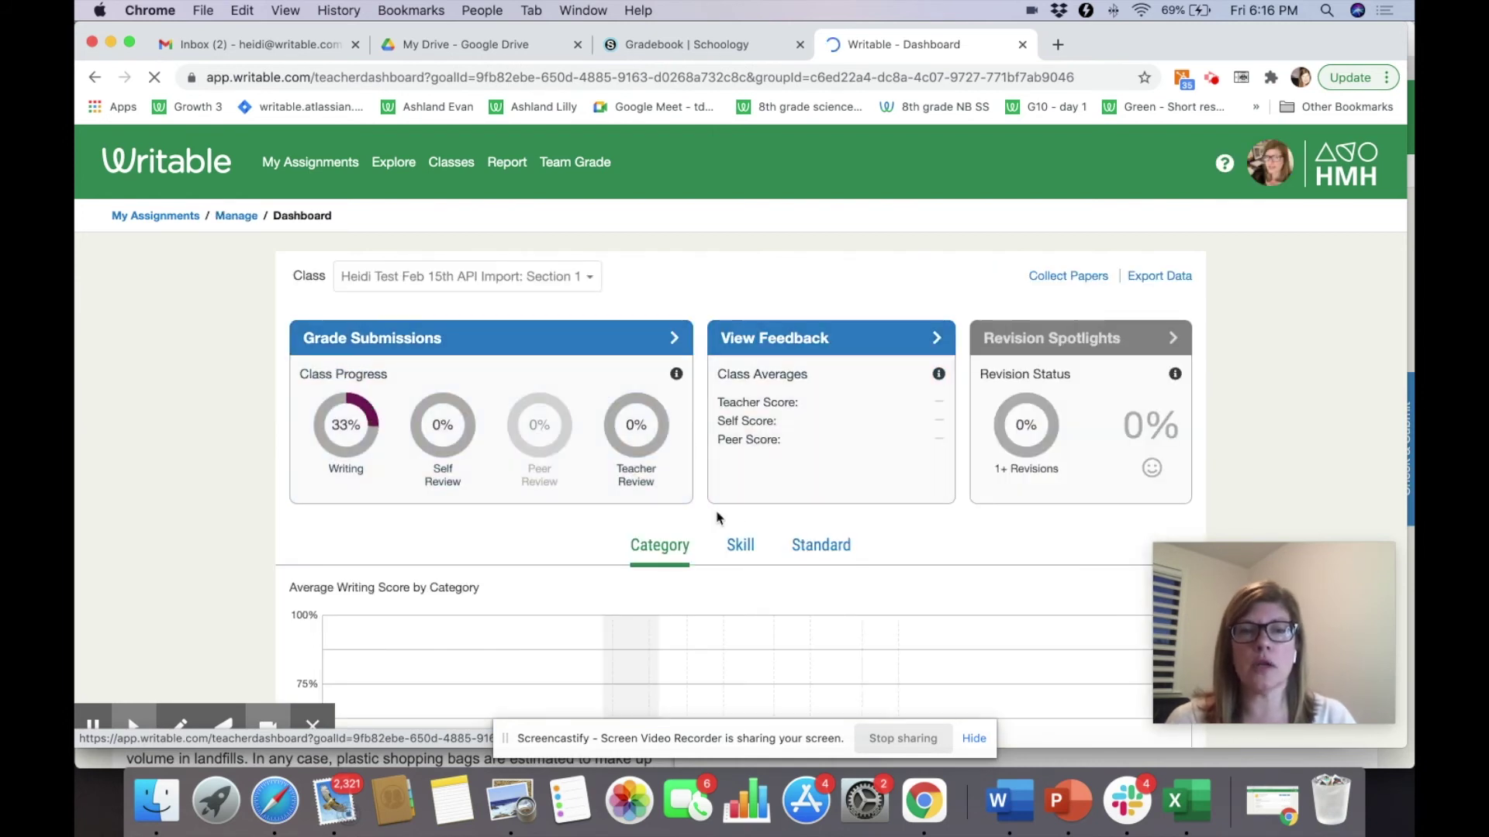
scroll(716, 518, "down", 6)
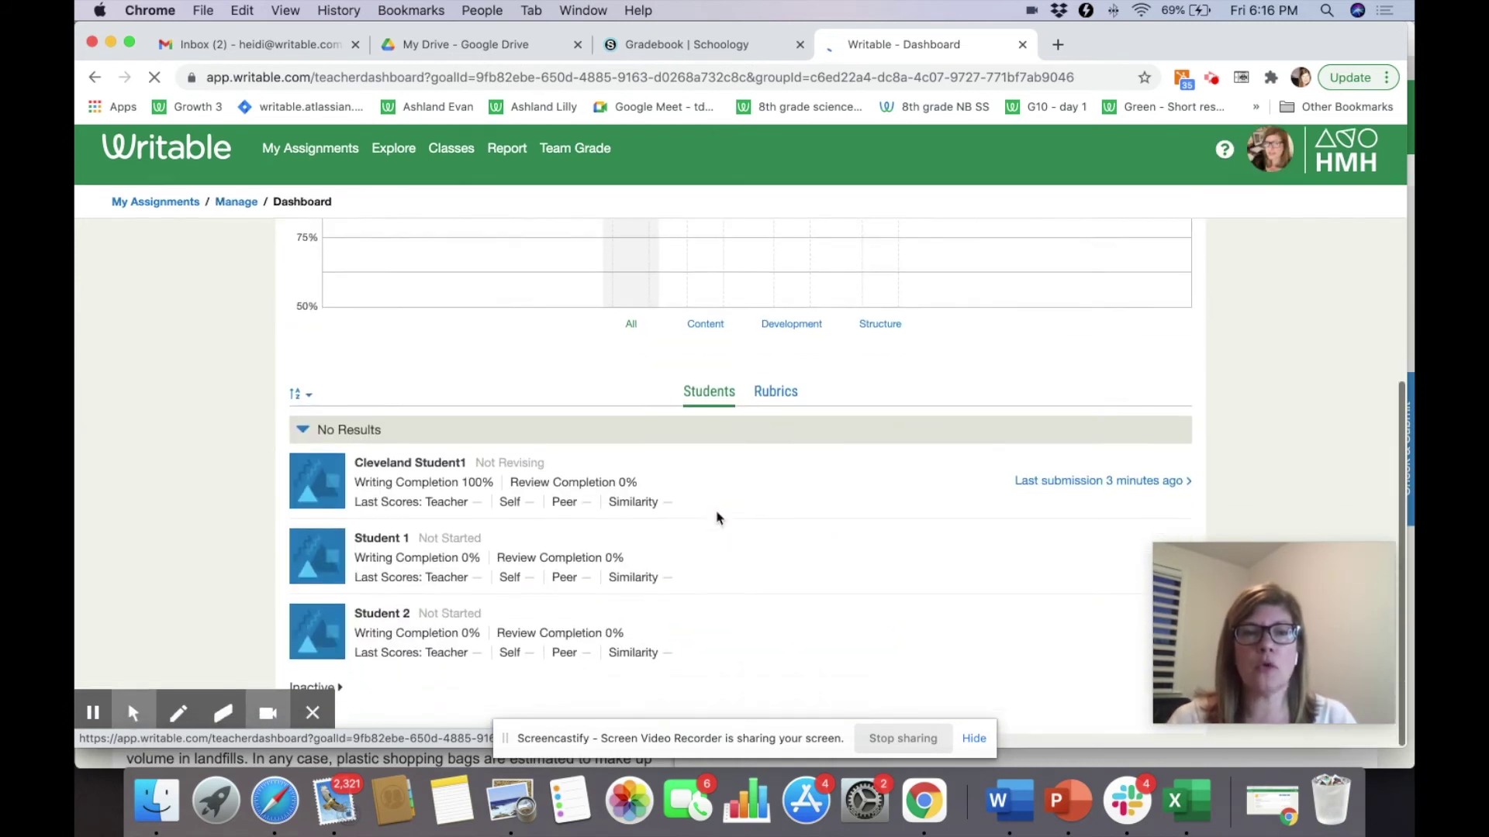
left_click(1080, 496)
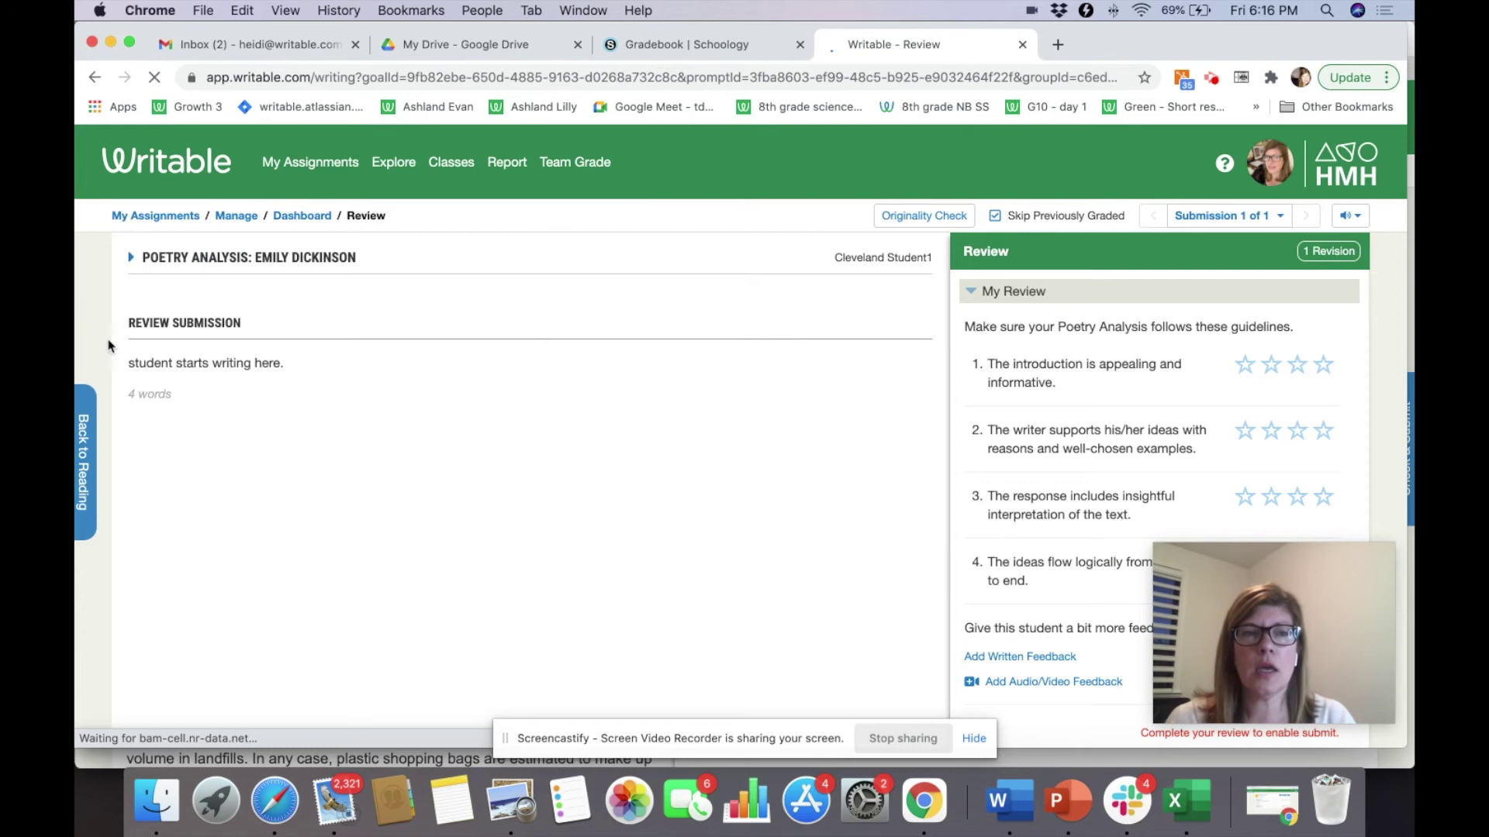
Step: Give rubric items 1 and 2 two stars, commenting 'Could you support this idea a little better' on item 2
left_click(1270, 367)
left_click(1271, 454)
left_click(1000, 496)
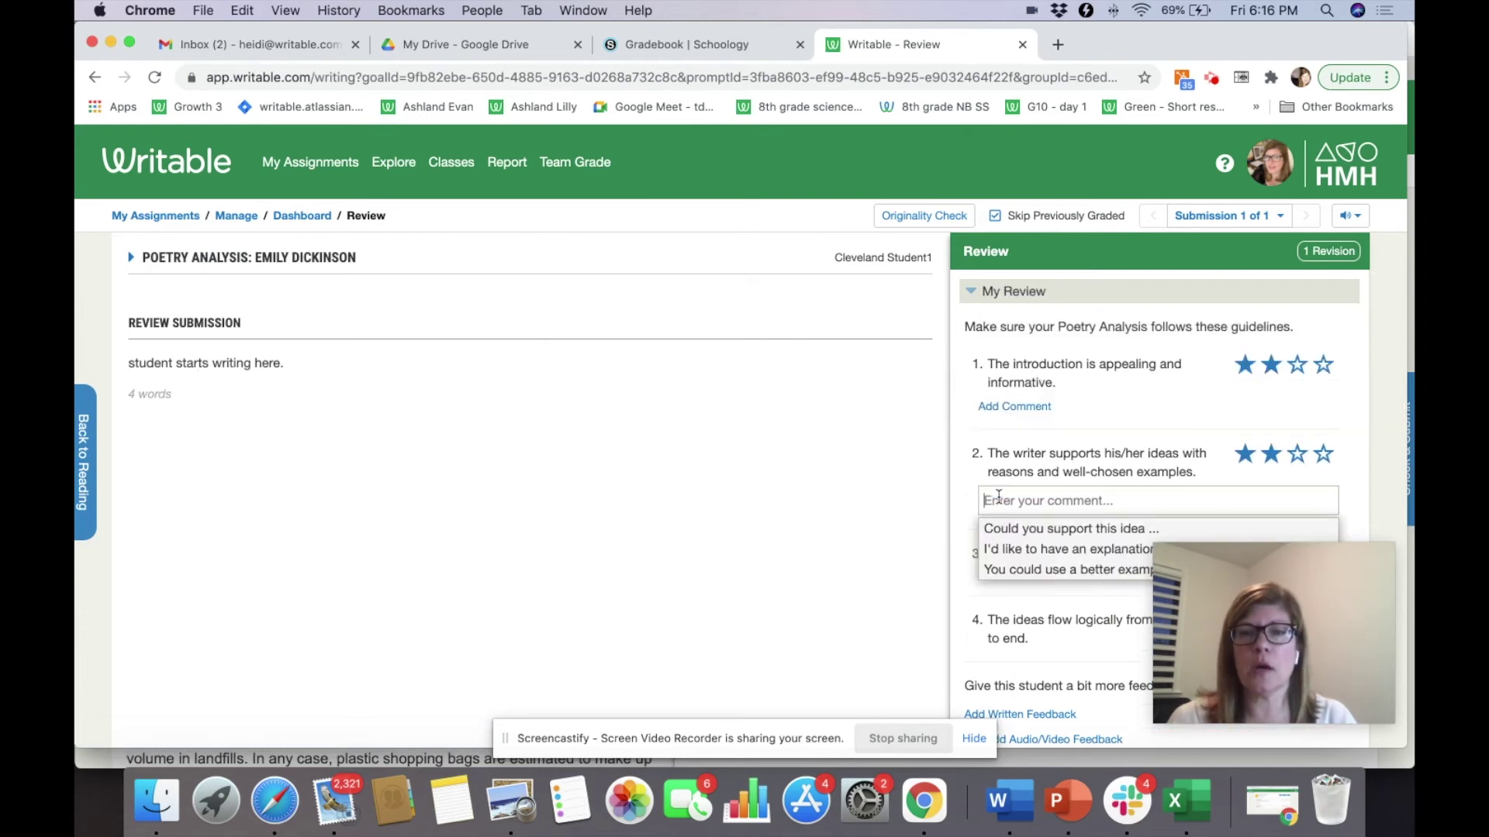
left_click(1062, 530)
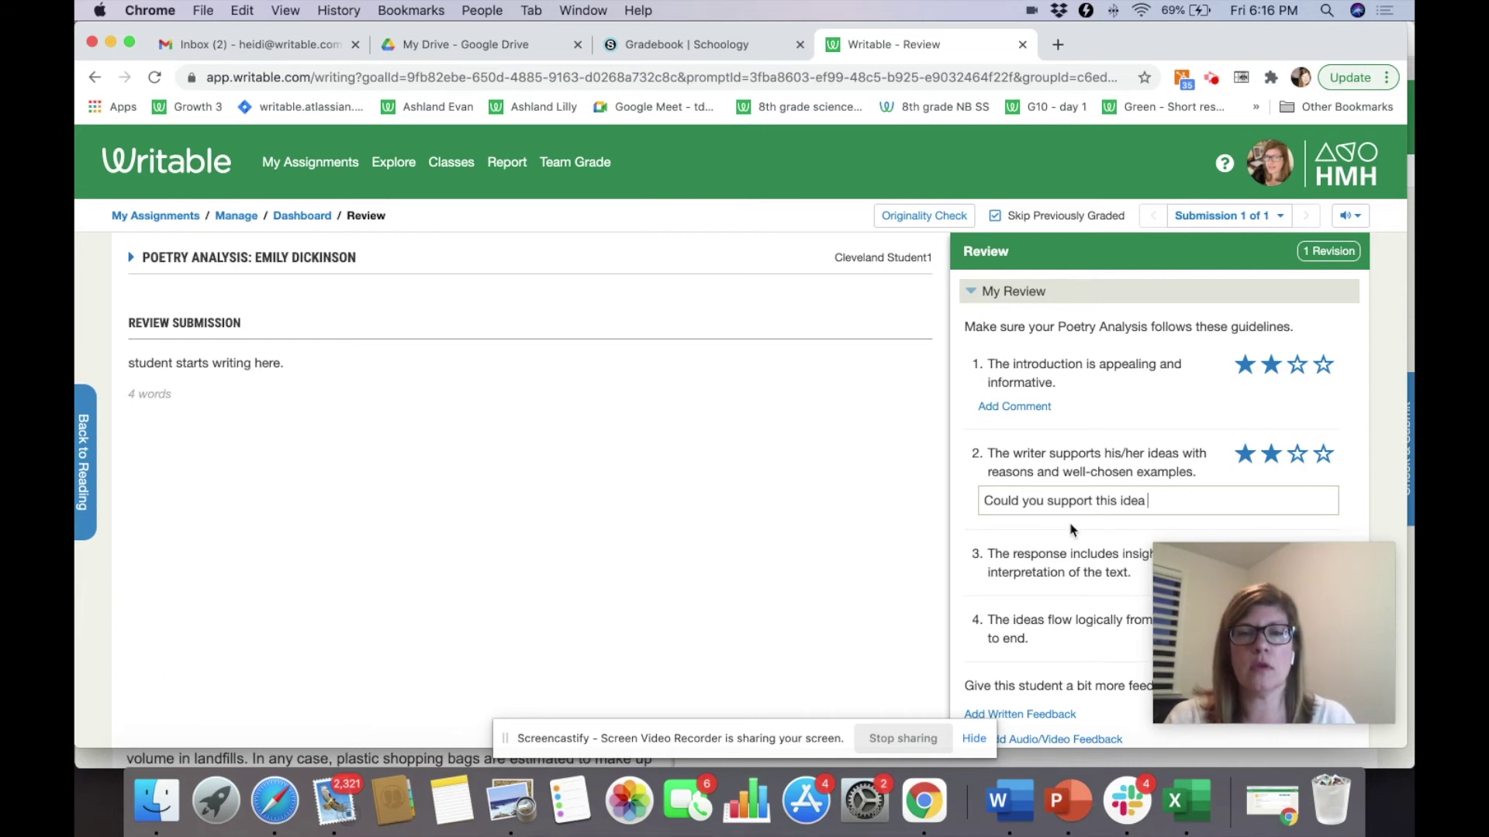
type("a ltt")
key("BackSpace")
type("ittle better")
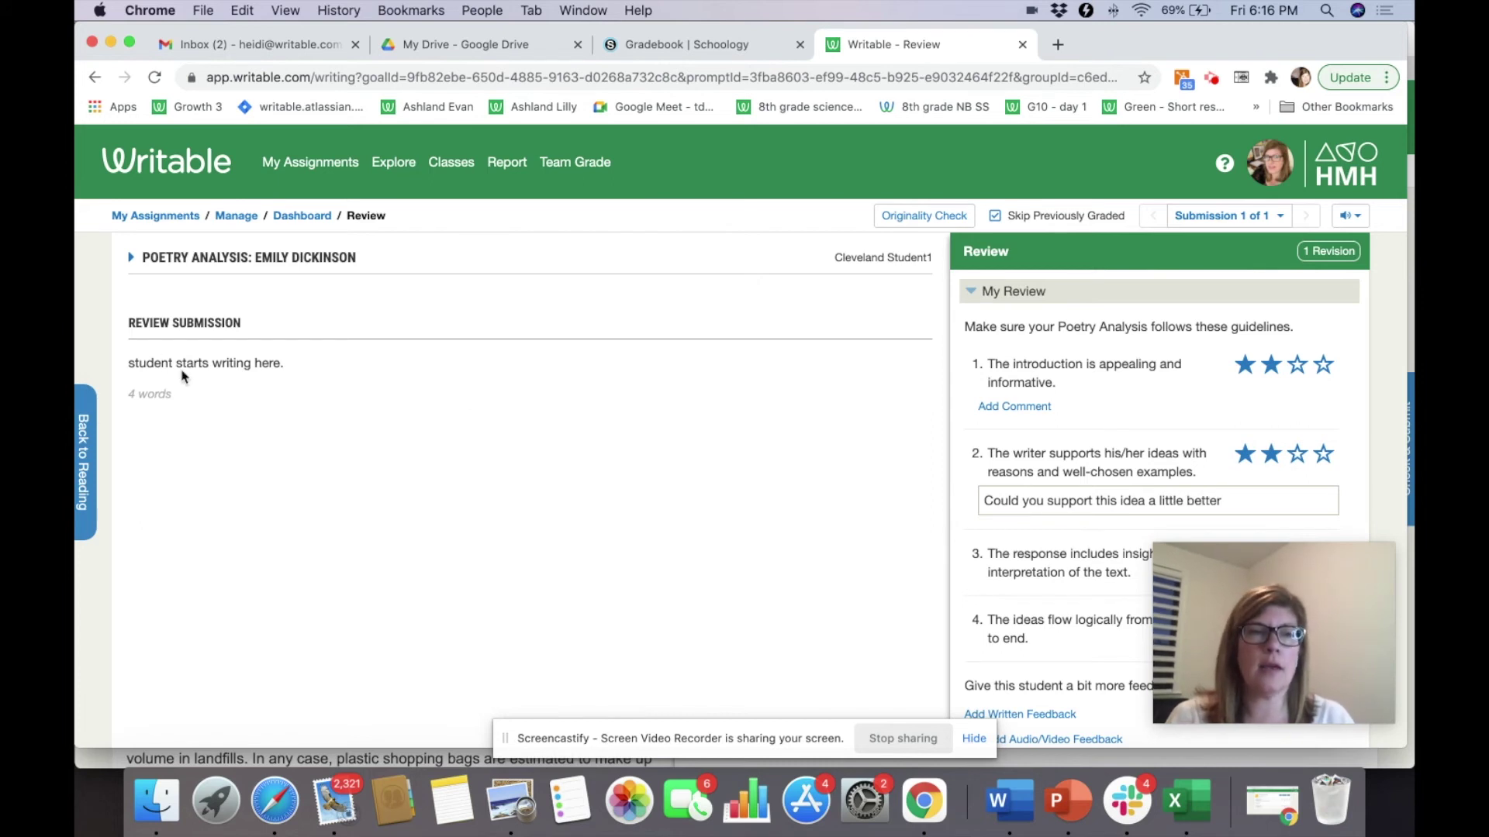
left_click(228, 367)
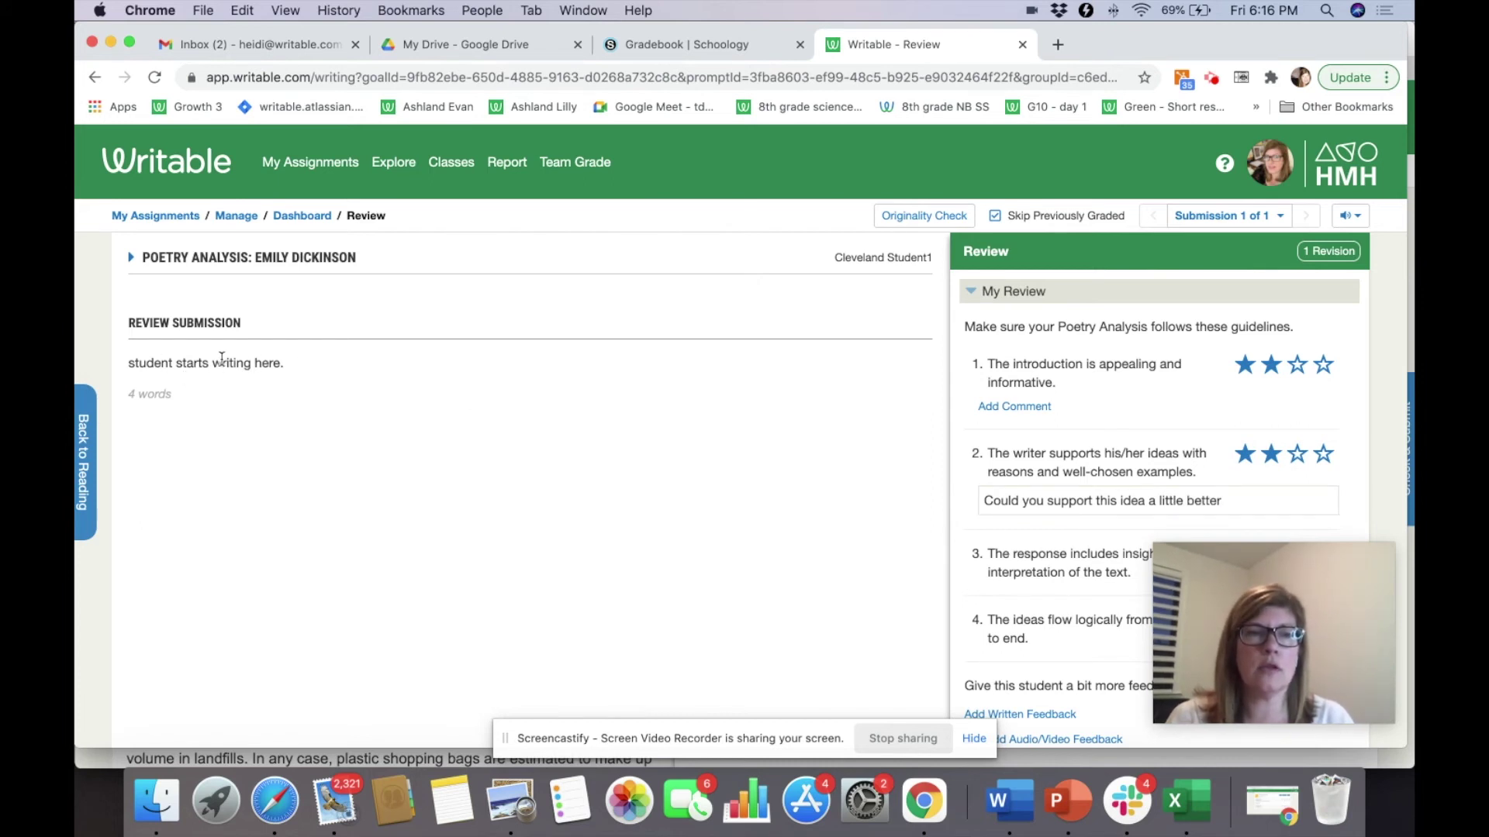
Step: Highlight part of 'writing', tag it to rubric item 3, and comment 'Please add more detail'
left_click_drag(203, 363, 250, 364)
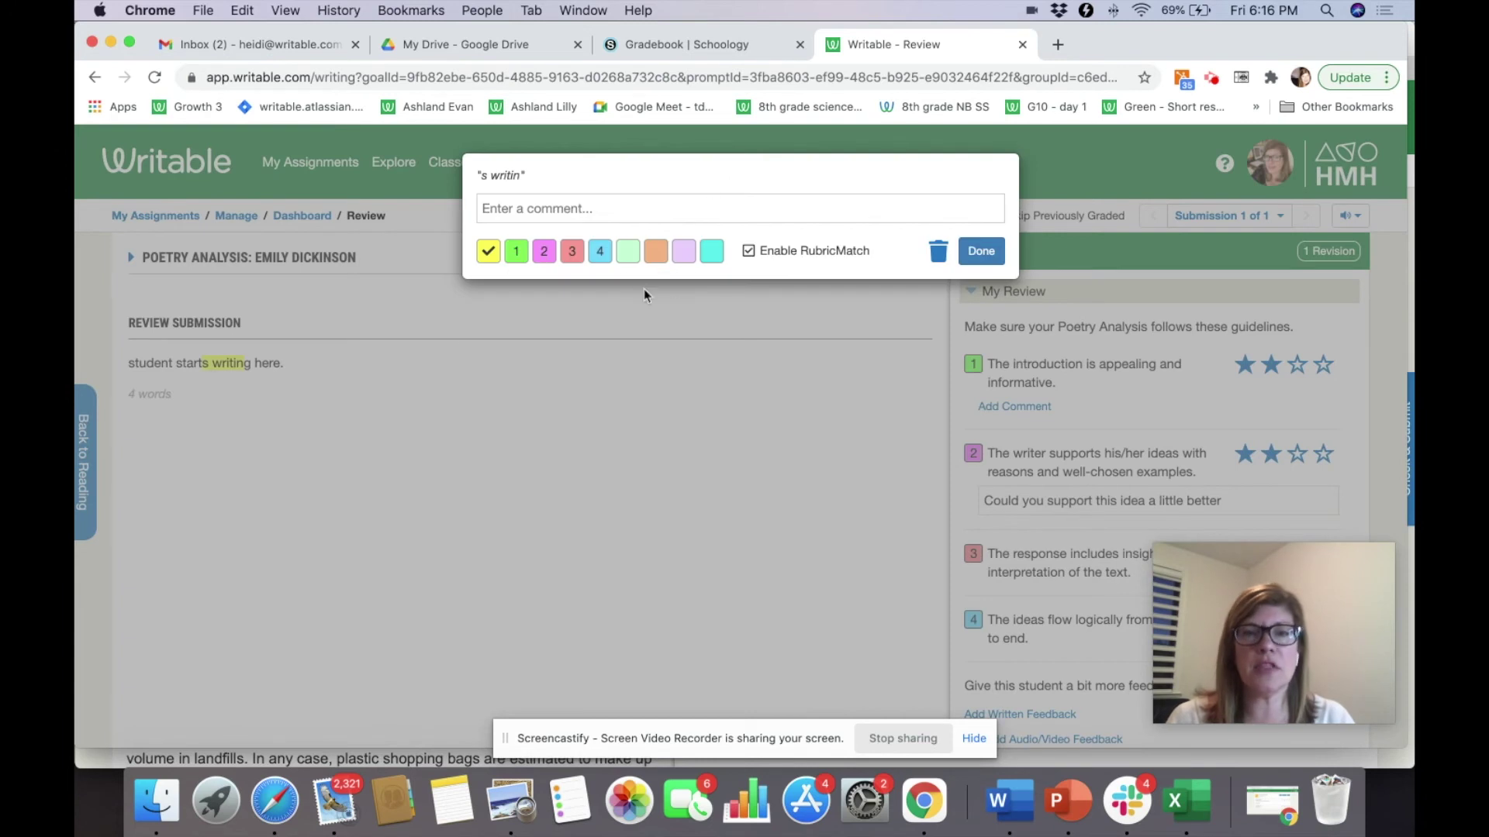
left_click(572, 251)
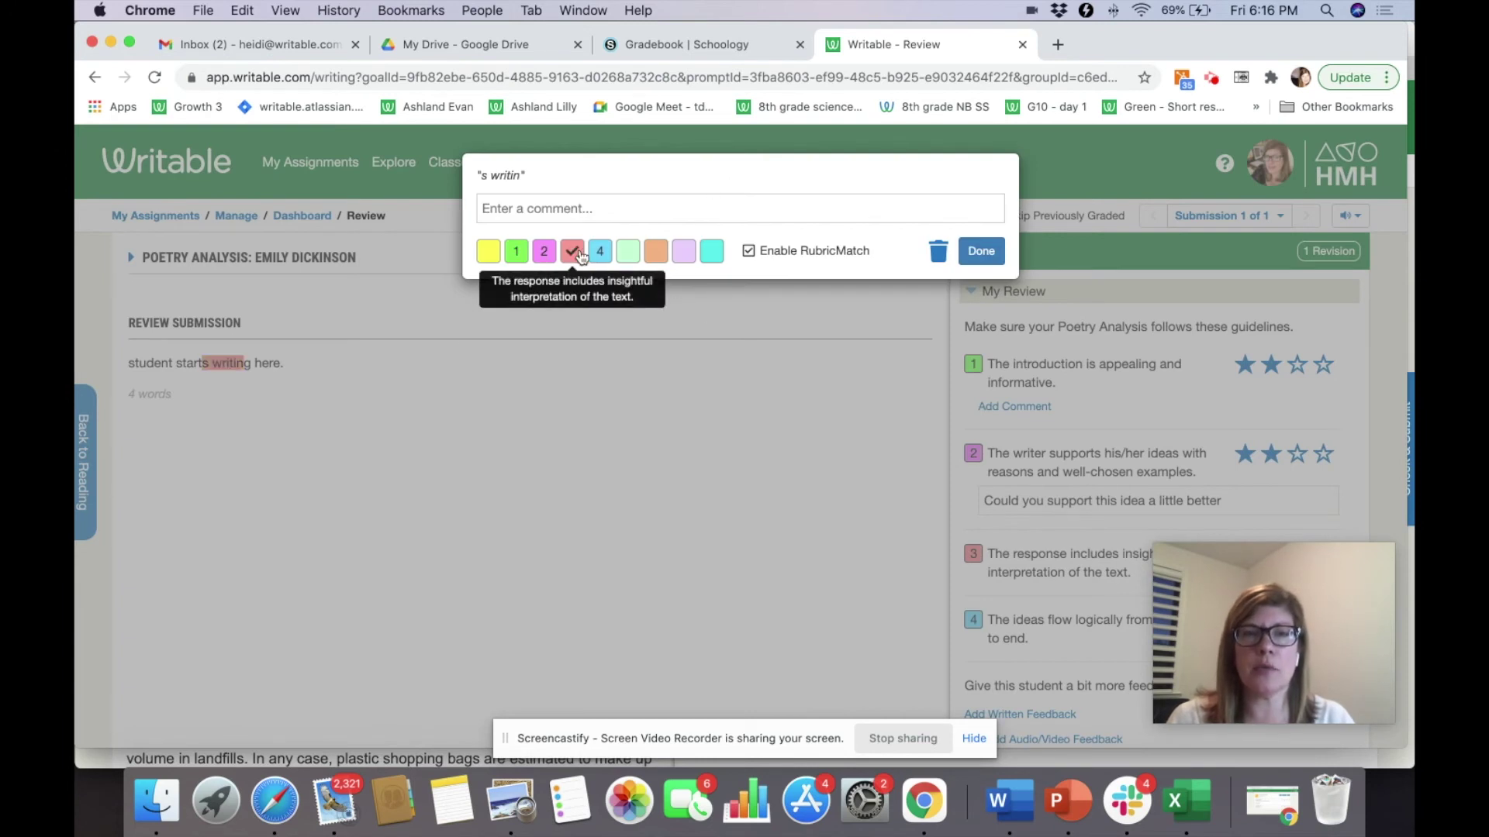
left_click(583, 209)
type("Please add more detail")
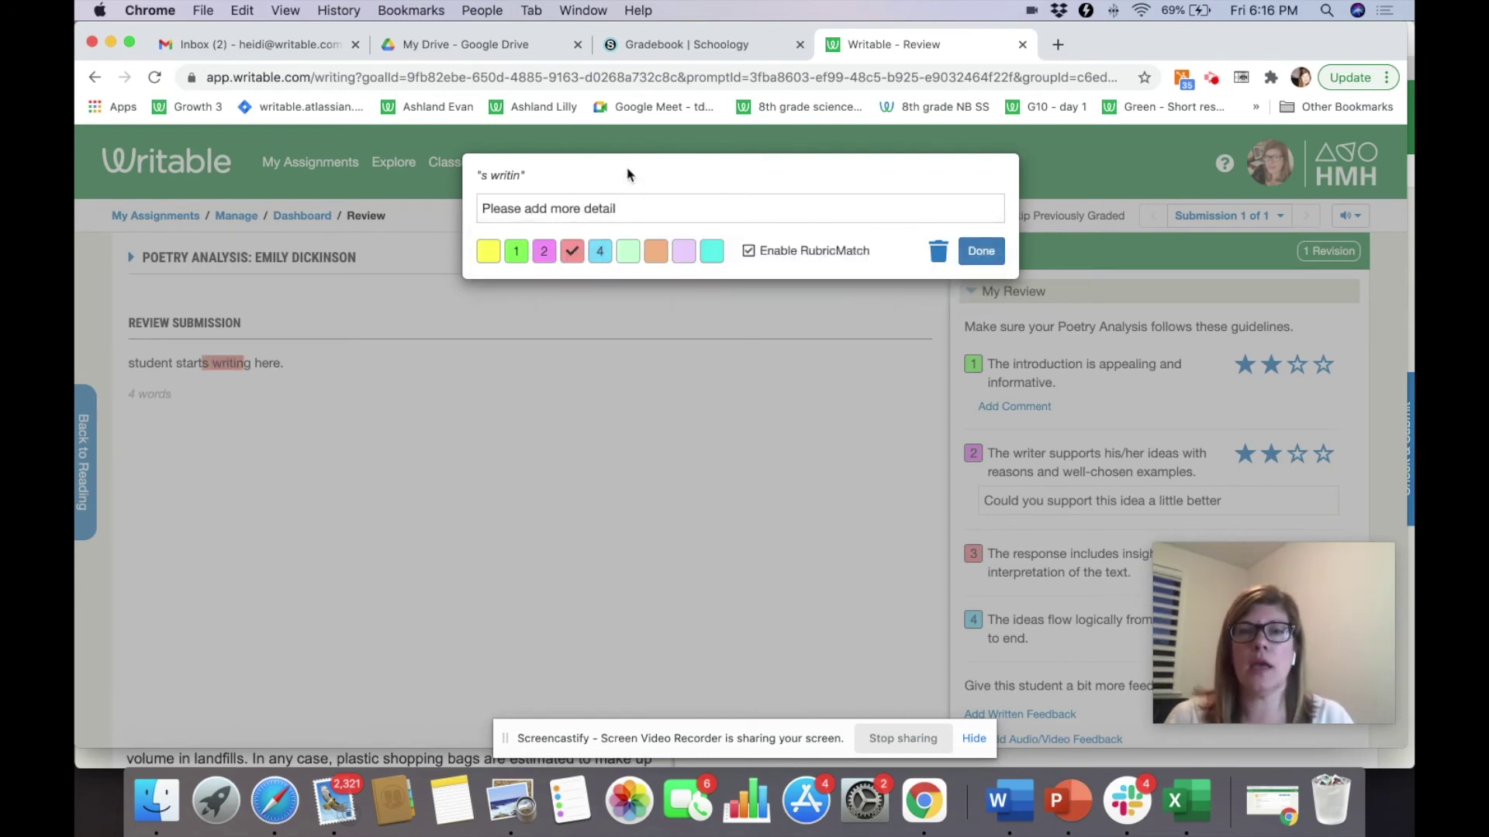
left_click(988, 264)
Step: Rate rubric items 3 and 4 three stars each
scroll(1045, 324, "down", 3)
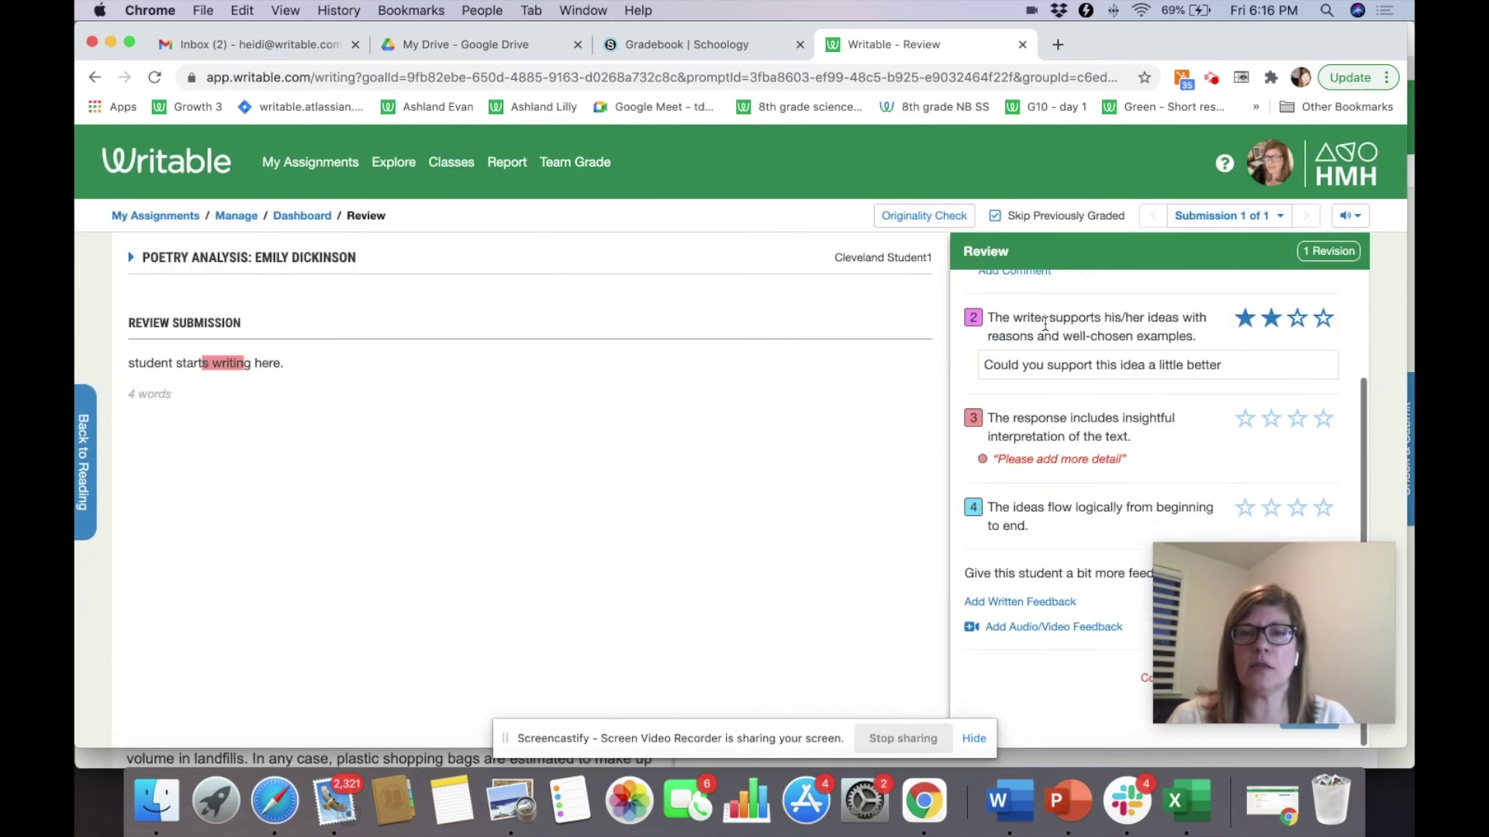
left_click(1296, 418)
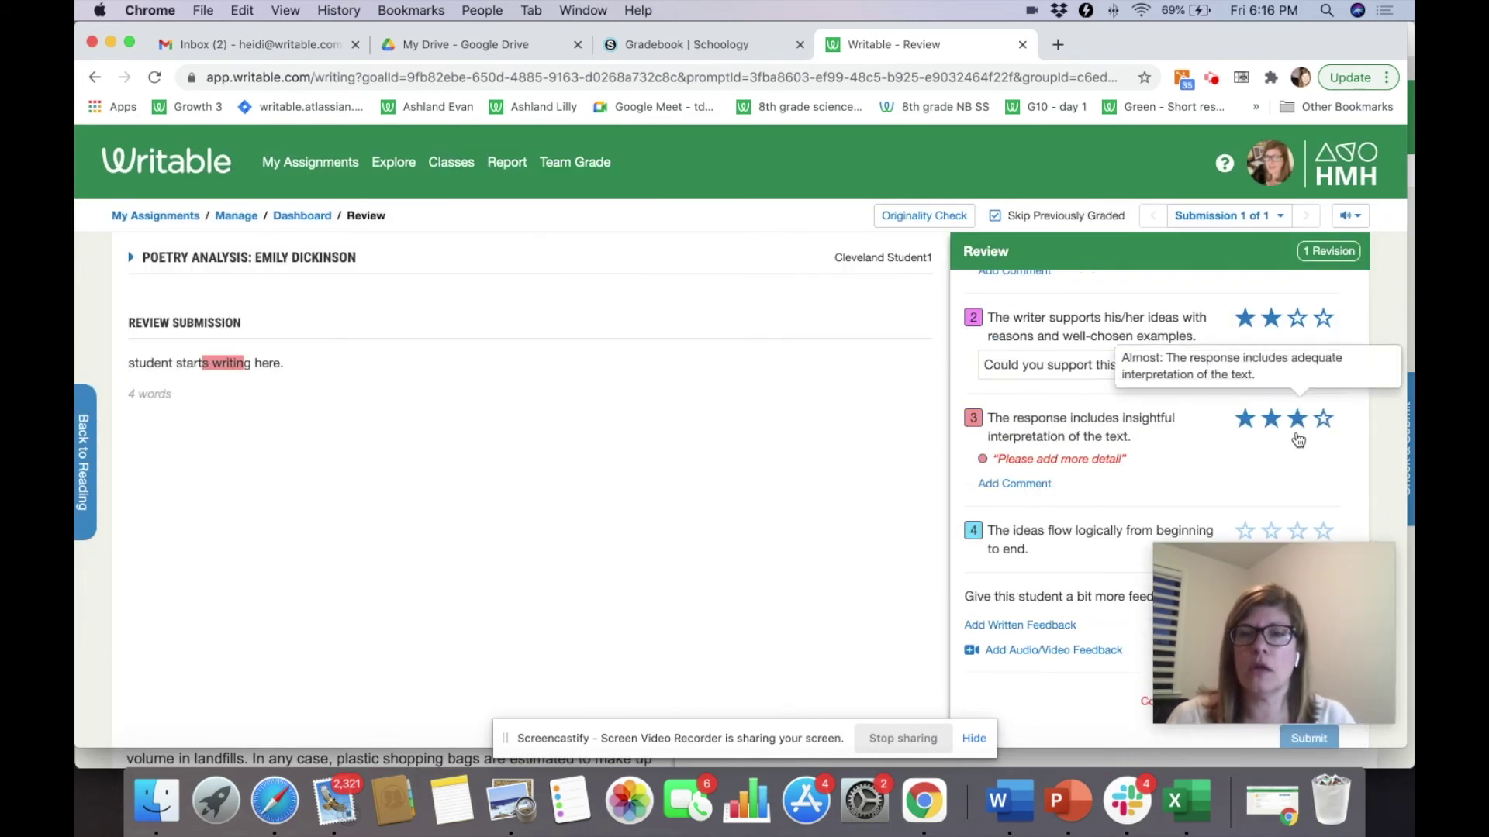
left_click(1293, 526)
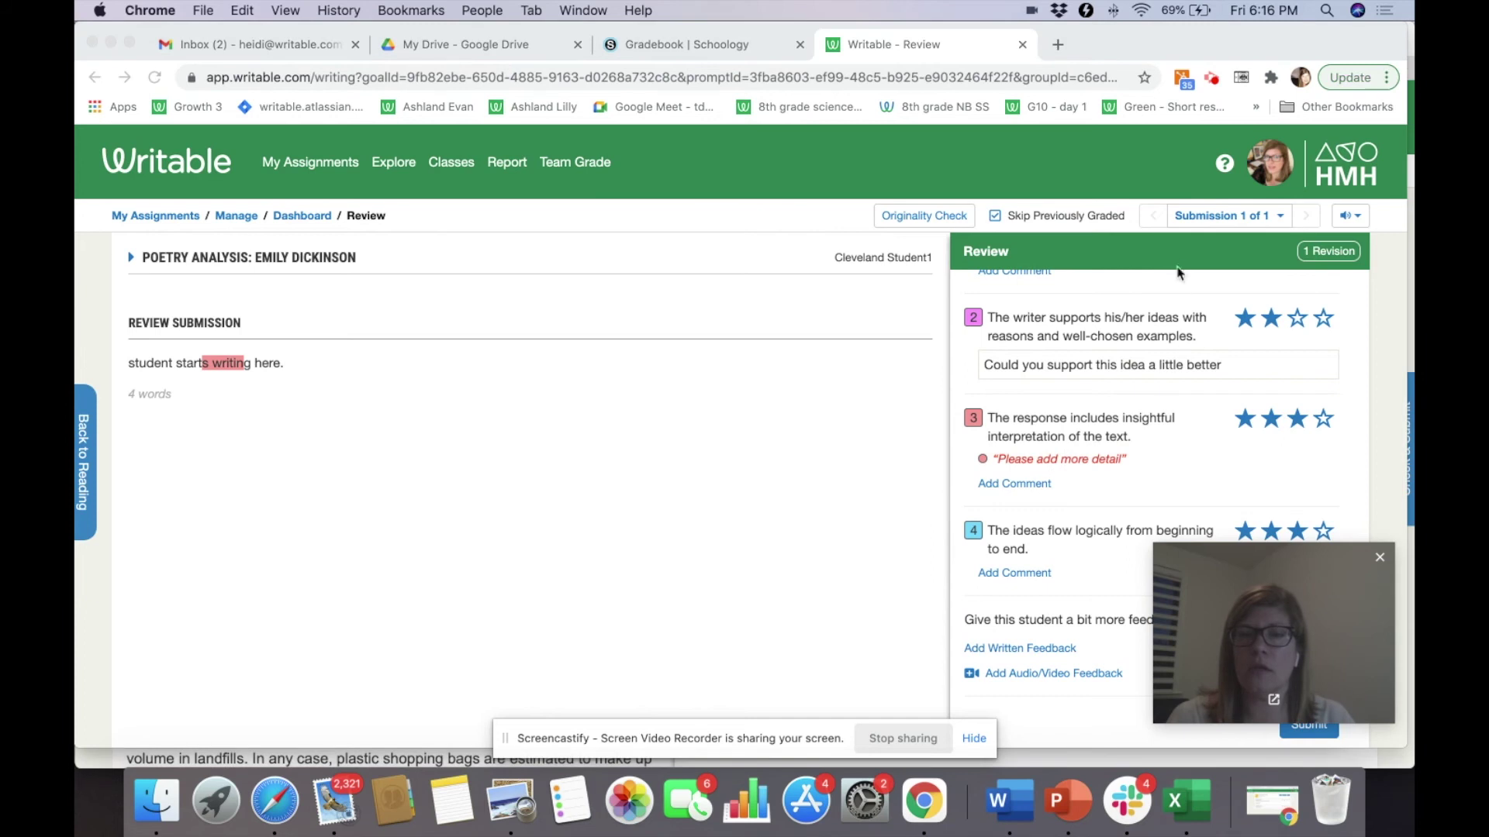
left_click_drag(1204, 595, 1008, 234)
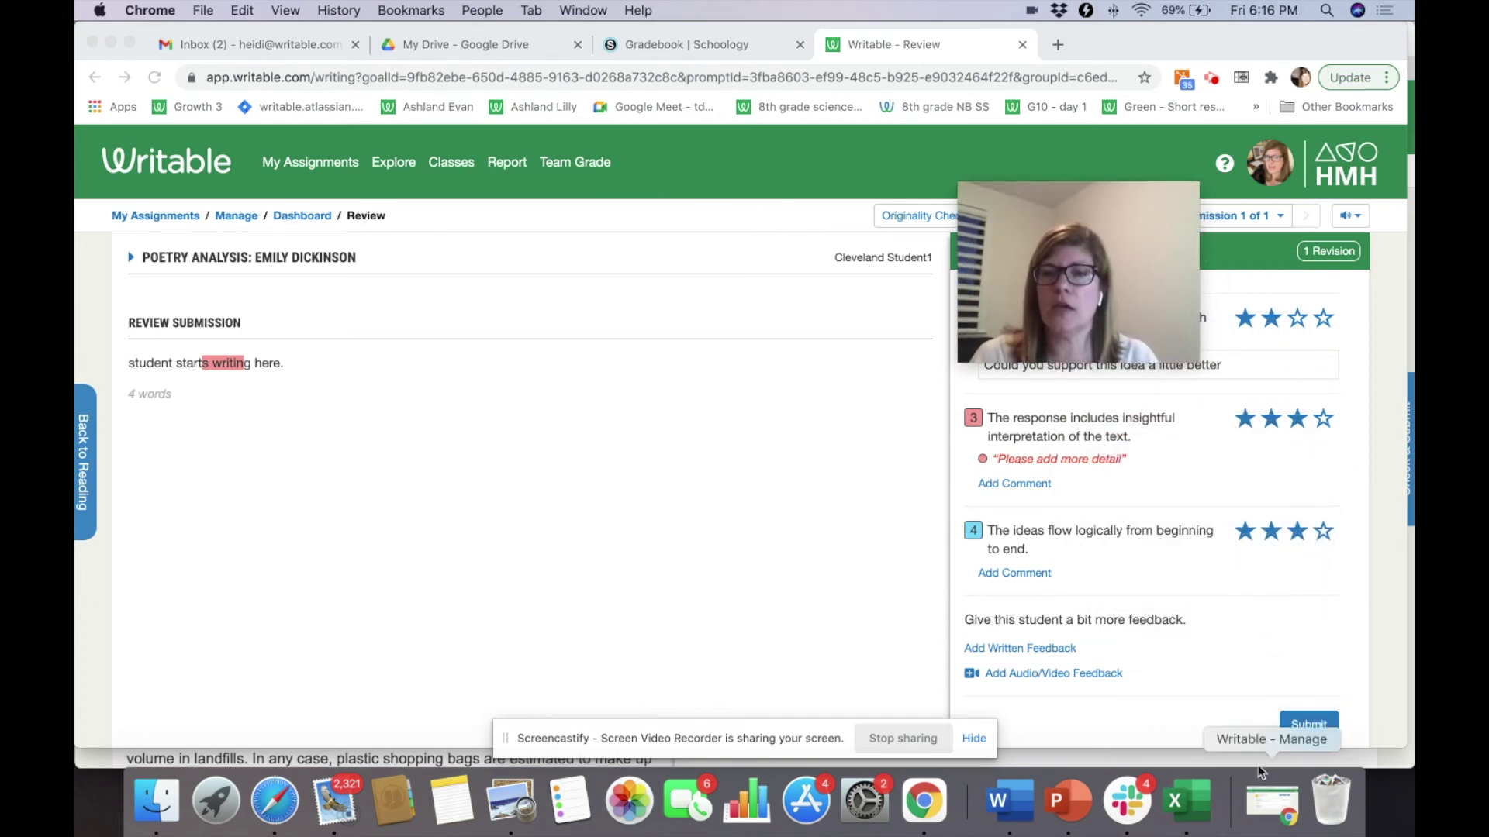
Step: Submit the 78% review, then reload the Schoology gradebook for Feb 15th API Import: Section 1
left_click(1309, 725)
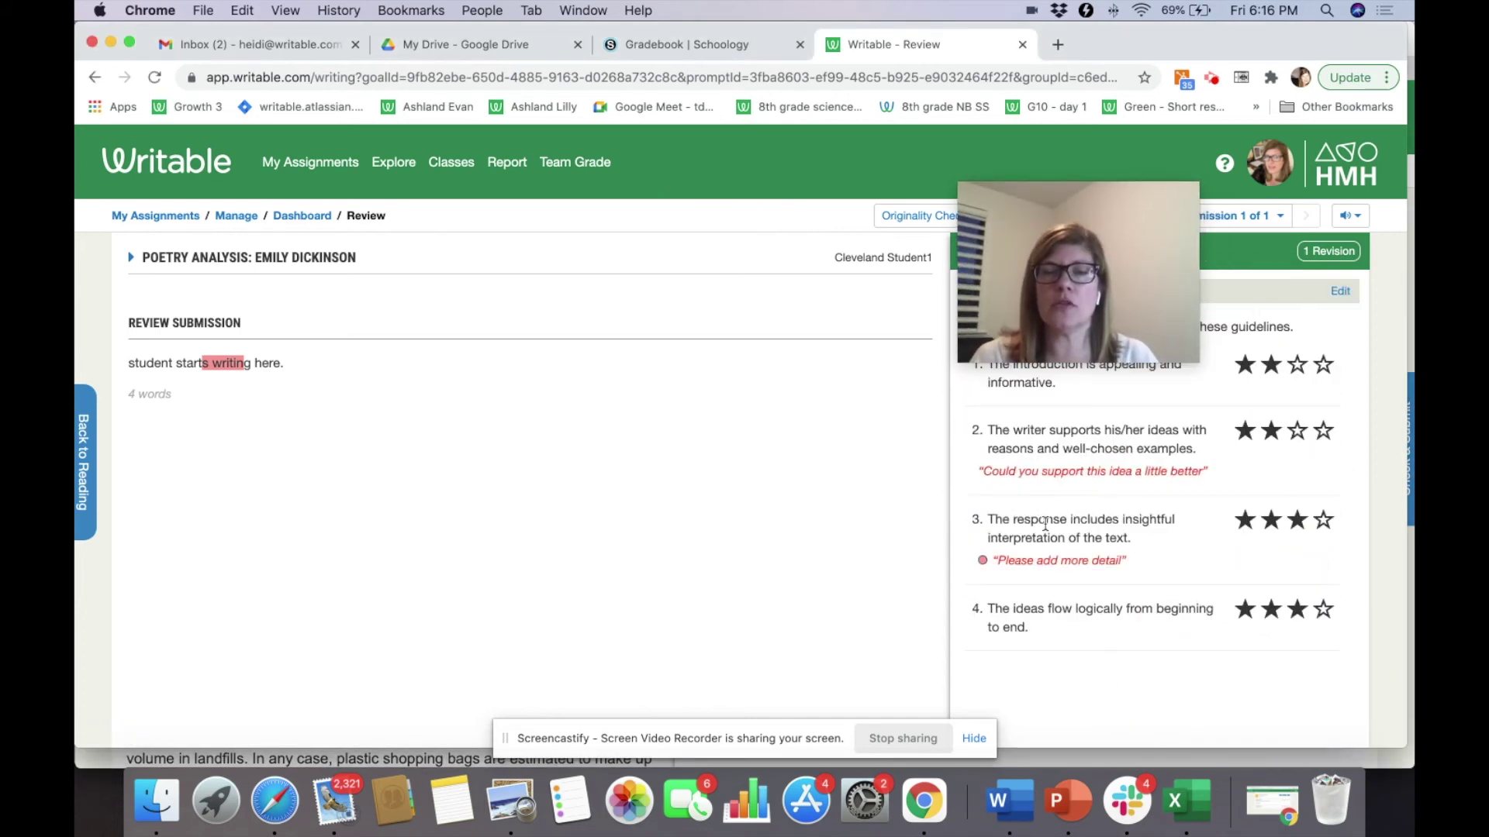
left_click_drag(1085, 215, 1147, 562)
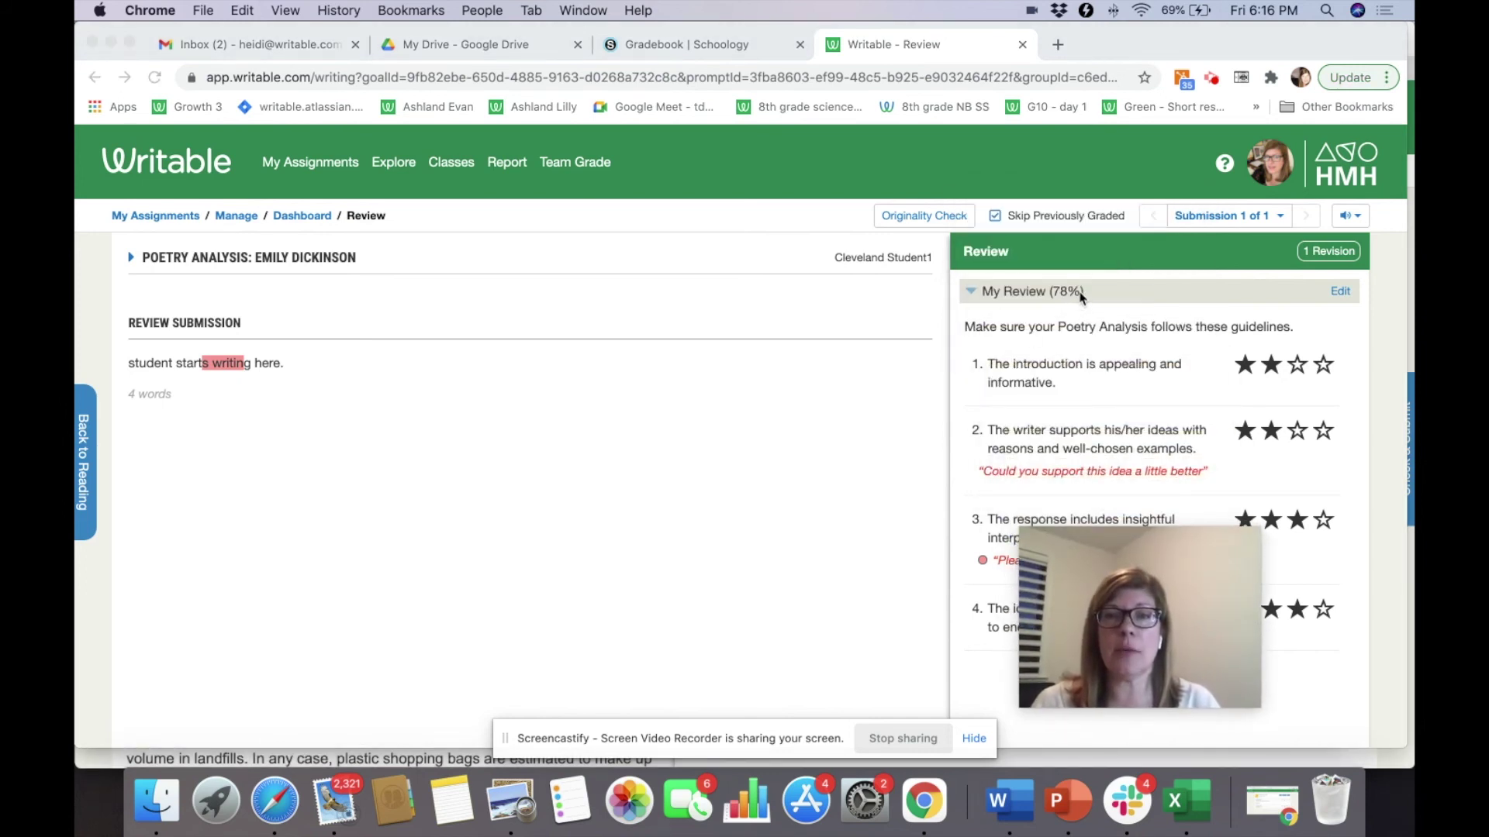
left_click(700, 47)
left_click(604, 79)
key("Return")
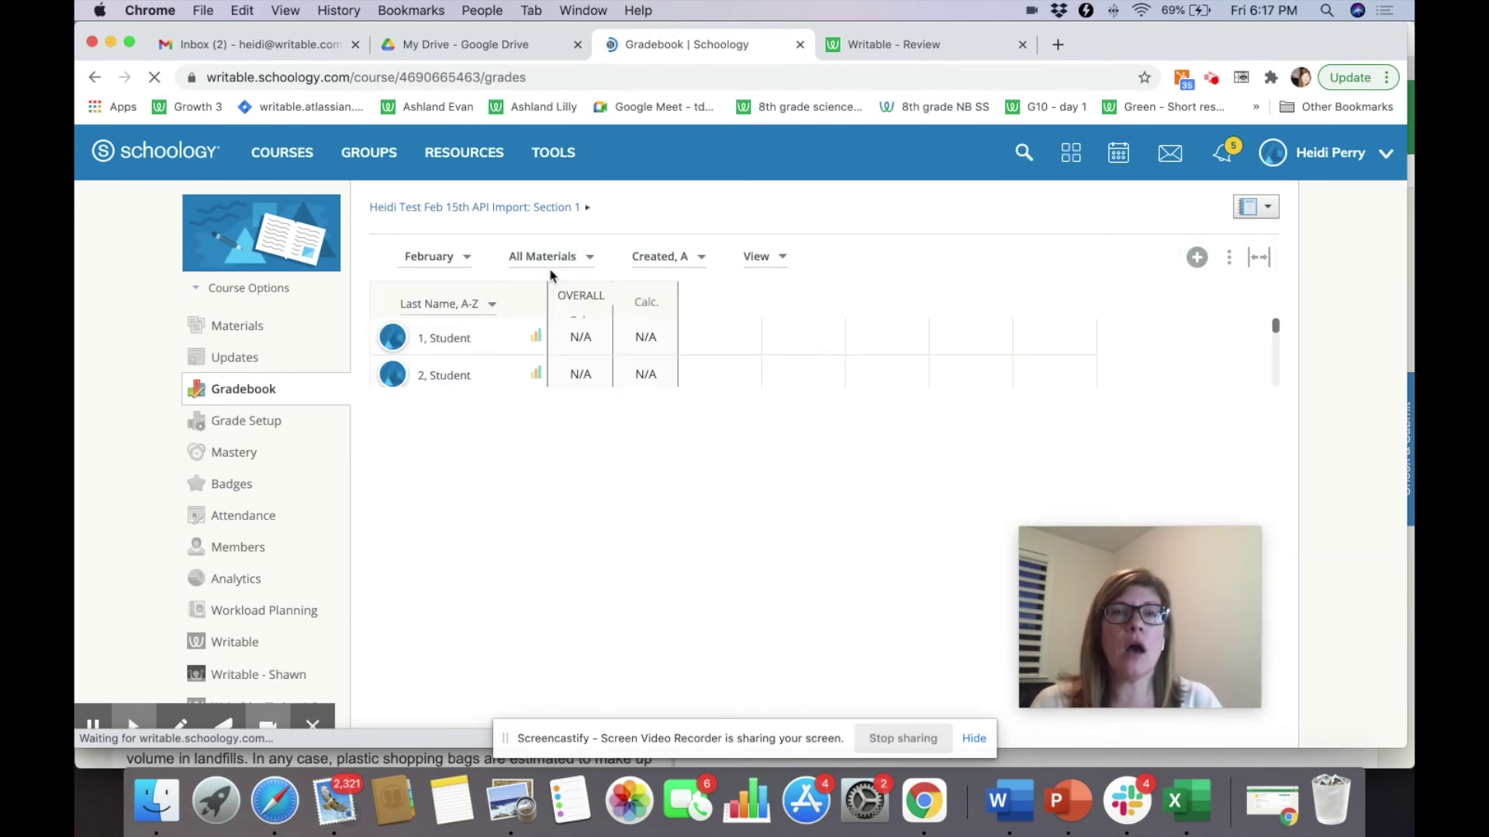
Step: Filter the gradebook to January Writable items, check the 77.5 score, and open Poetry Analysis
left_click(442, 257)
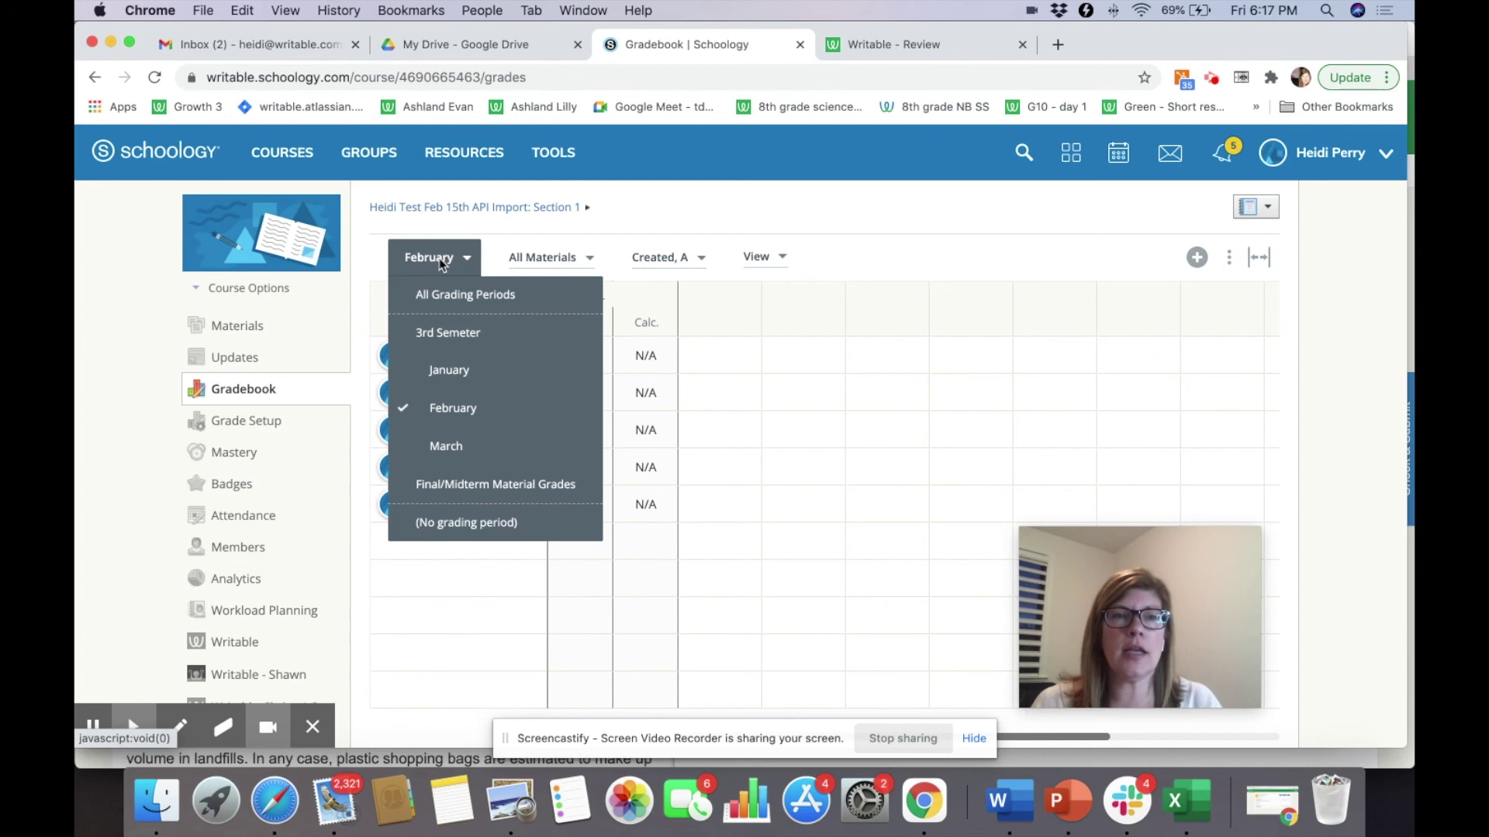
left_click(446, 372)
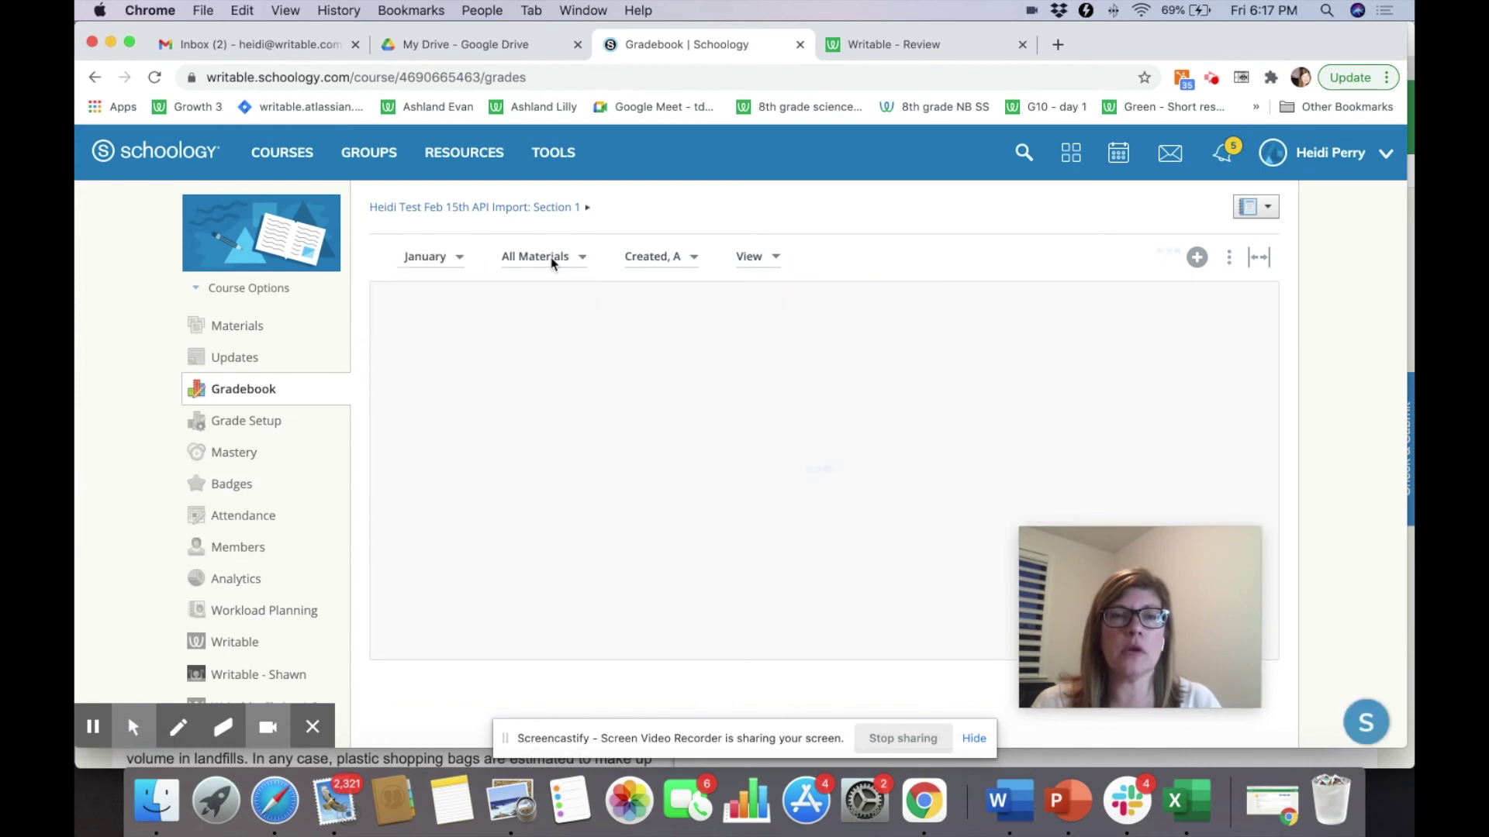
left_click(551, 259)
left_click(555, 409)
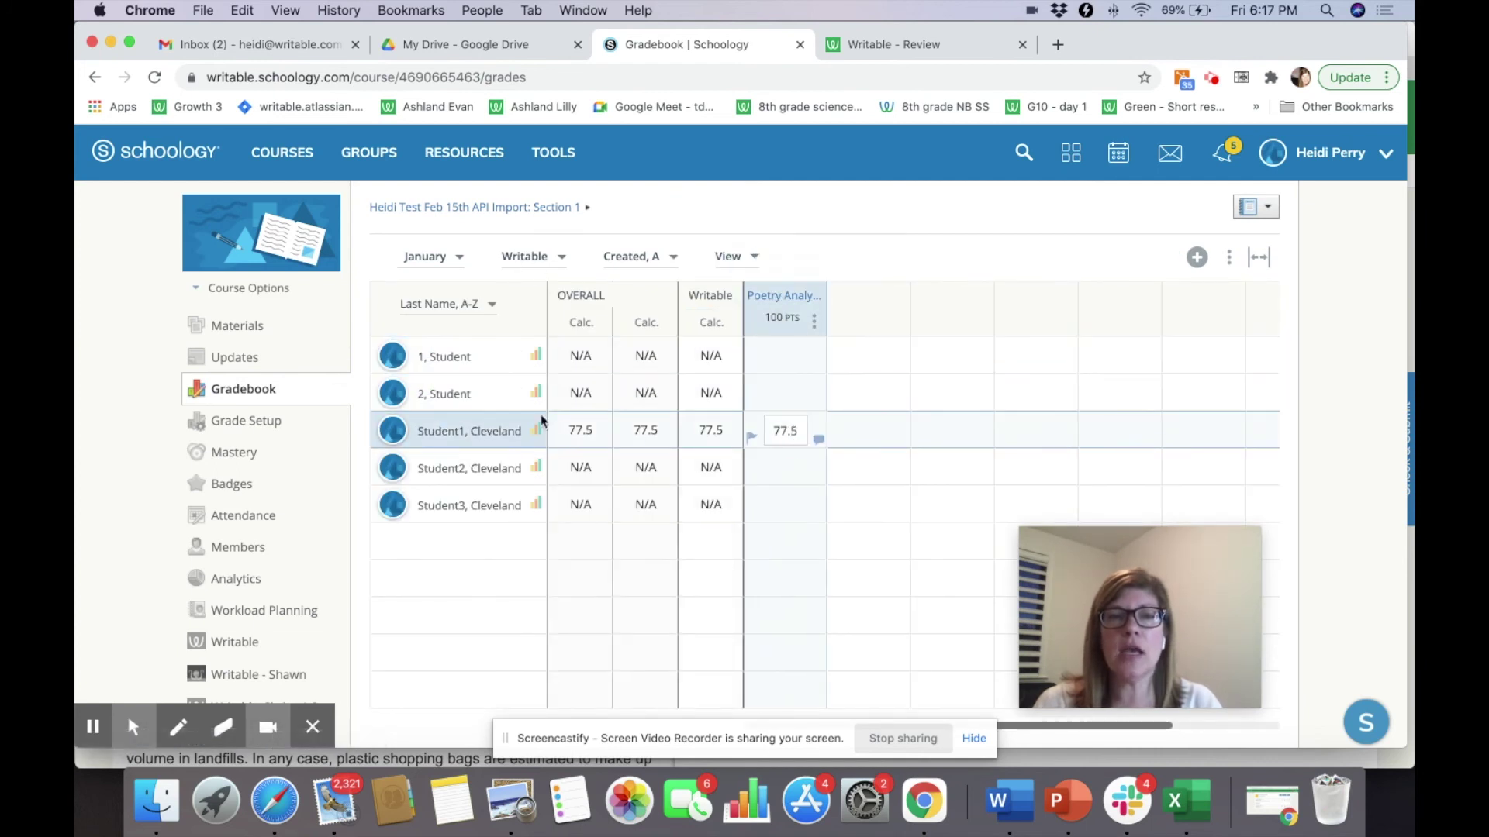
left_click(793, 430)
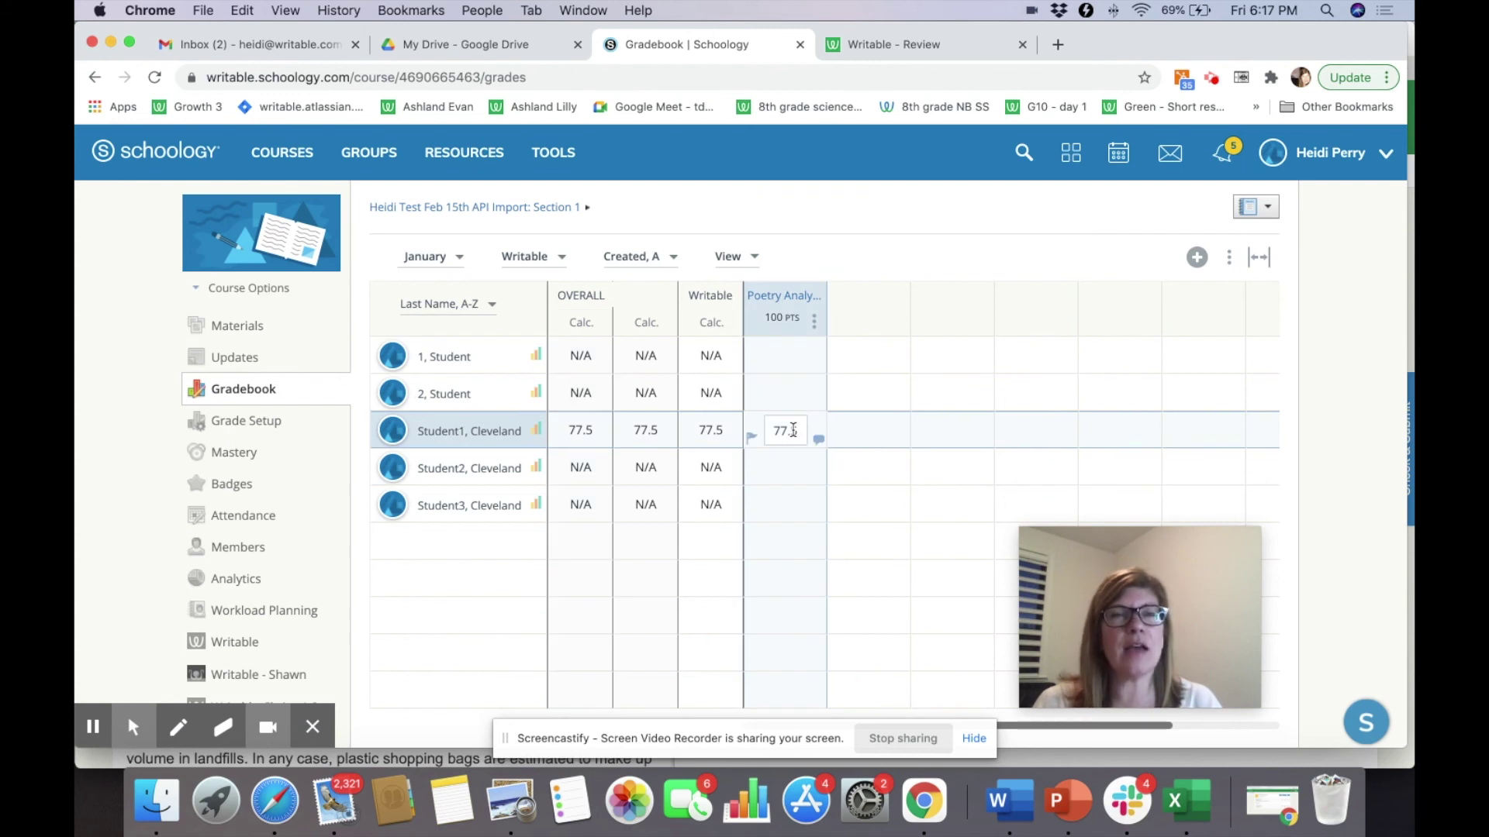
left_click(761, 299)
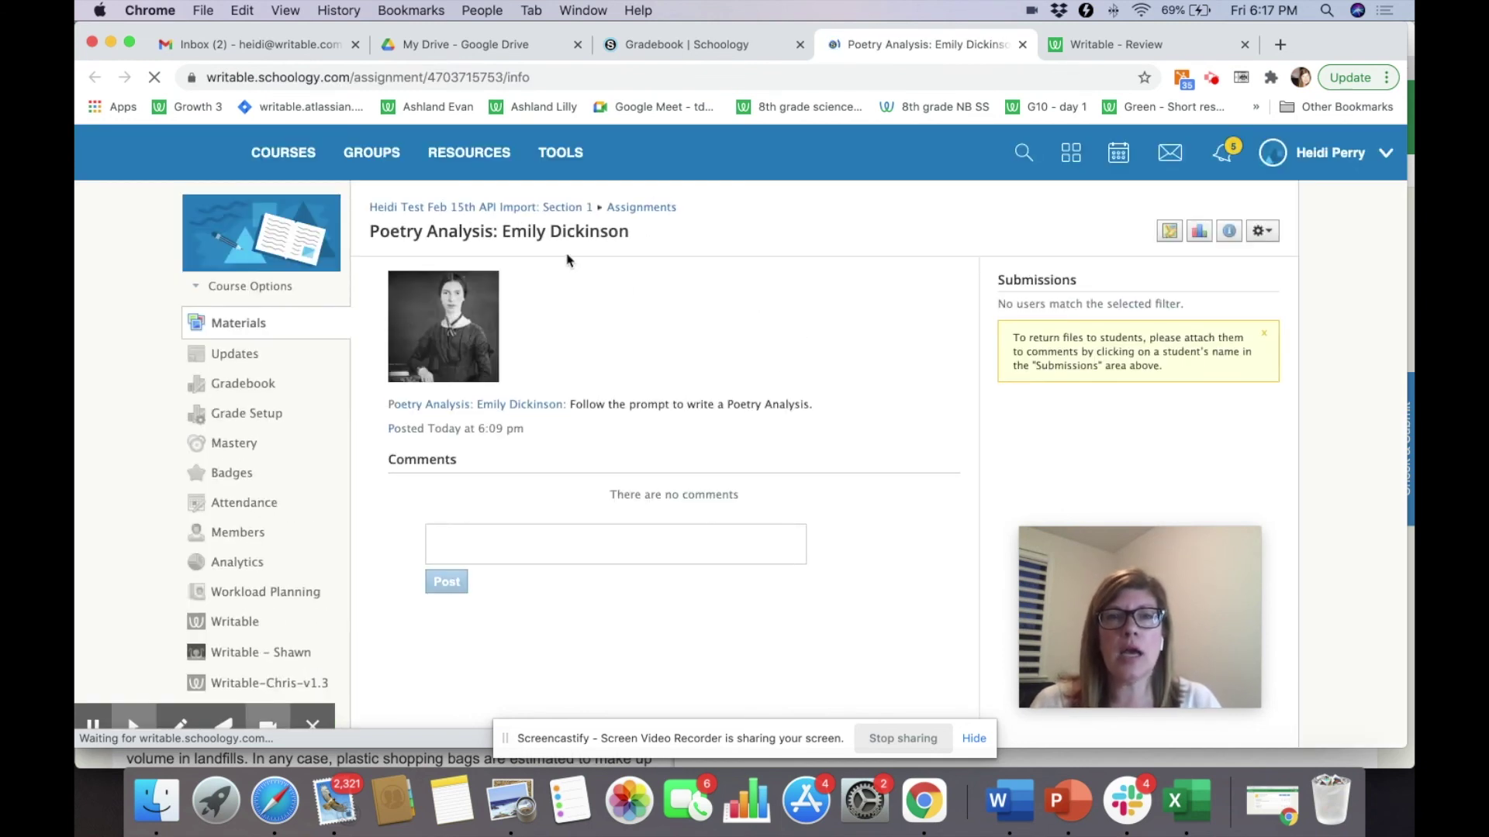
Step: Edit the Poetry Analysis: Emily Dickinson settings, changing its grading category from Writable to Classwork
left_click(1264, 233)
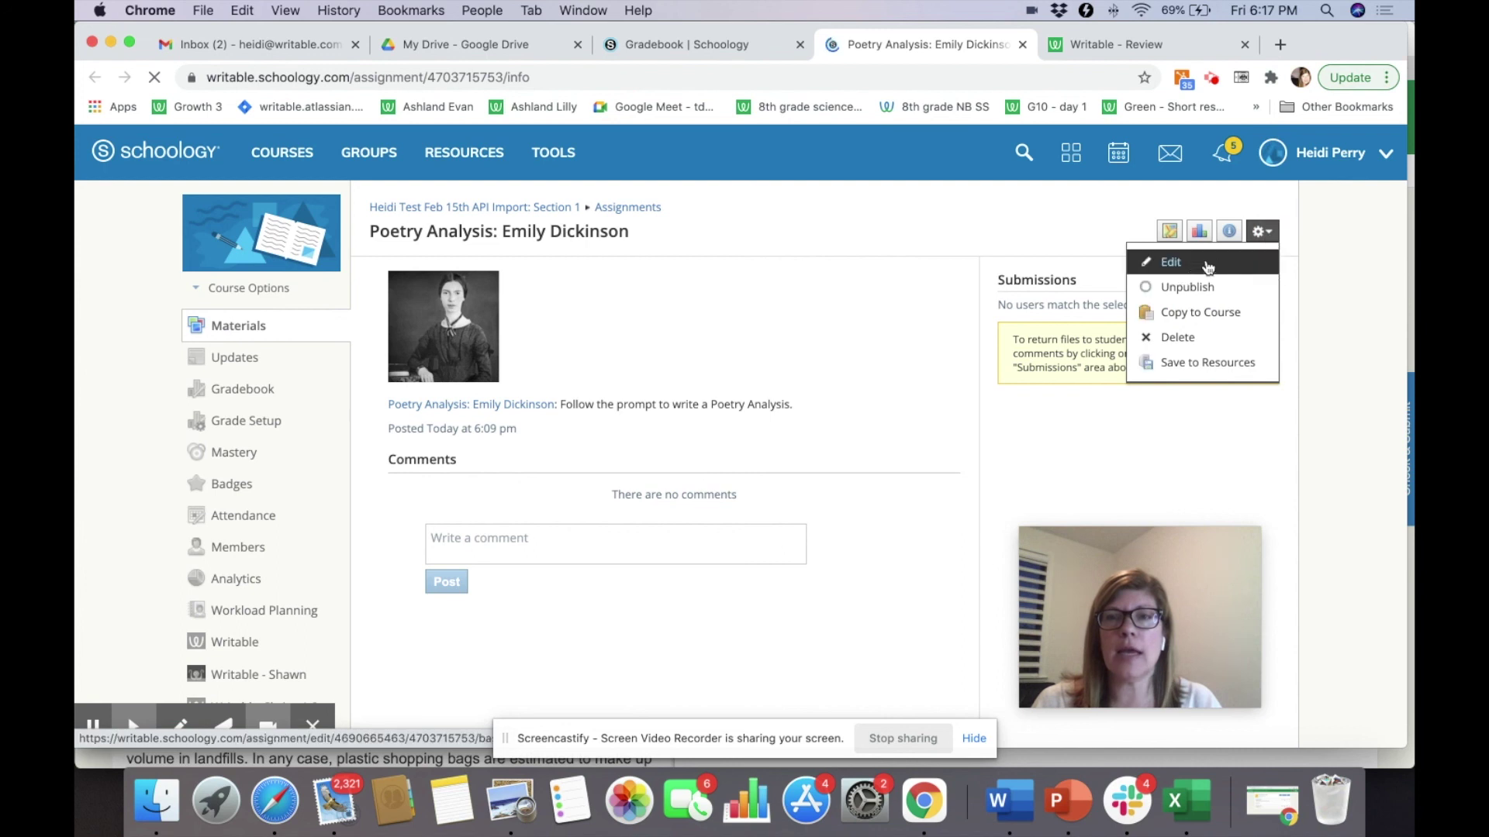
left_click(1179, 263)
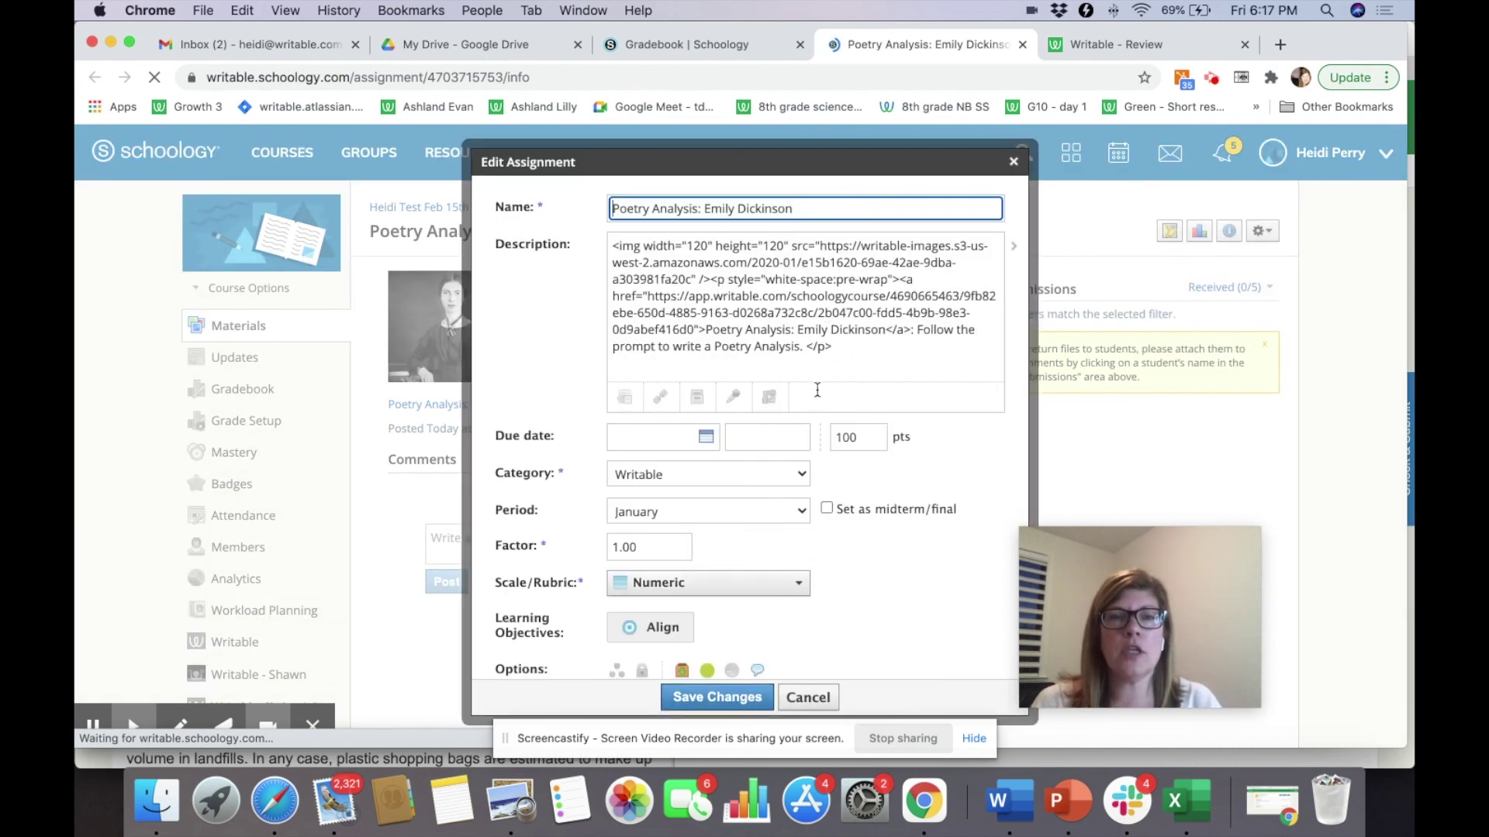
left_click(731, 483)
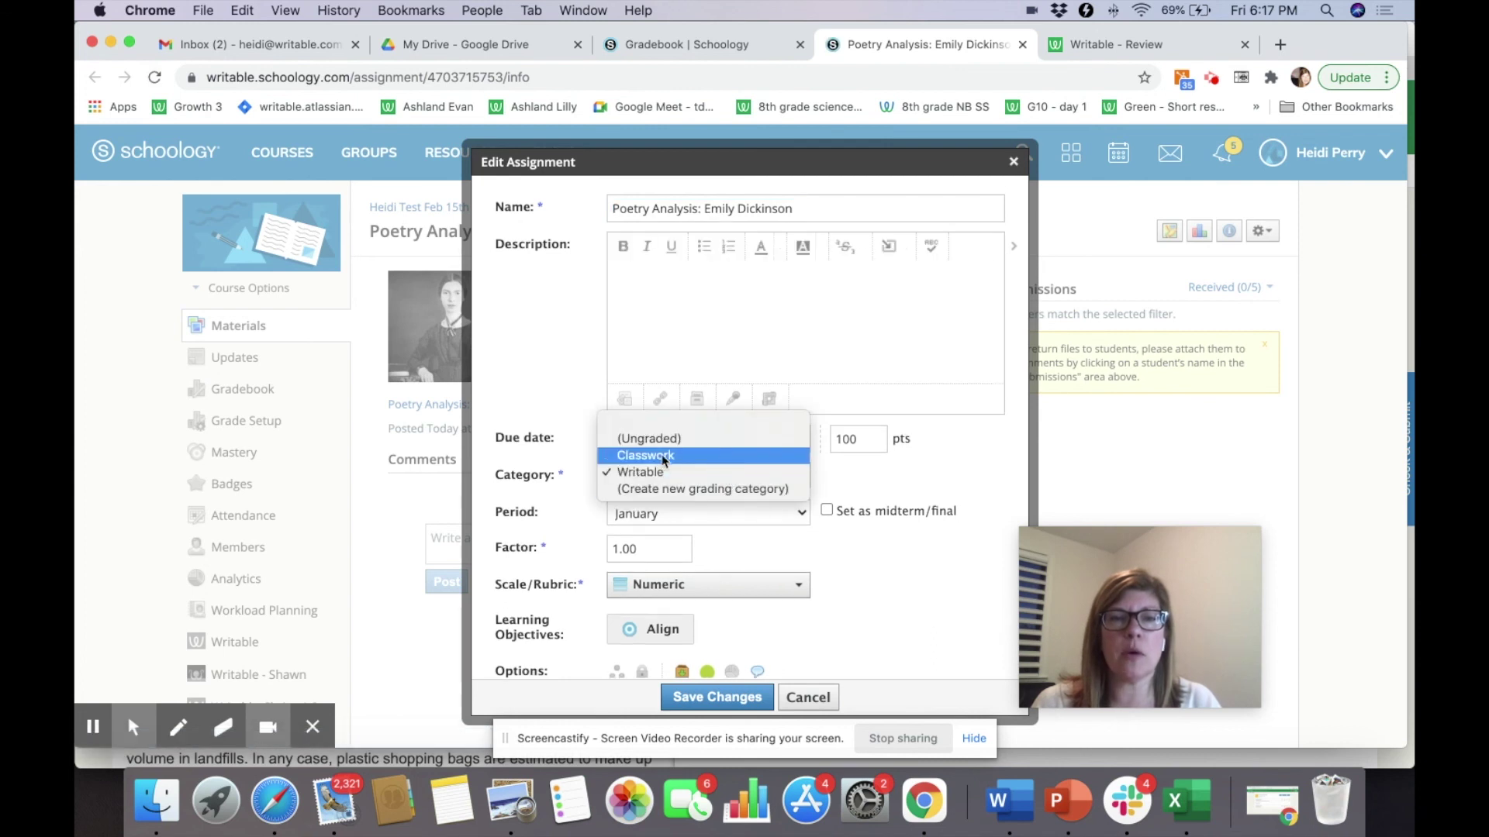
left_click(776, 454)
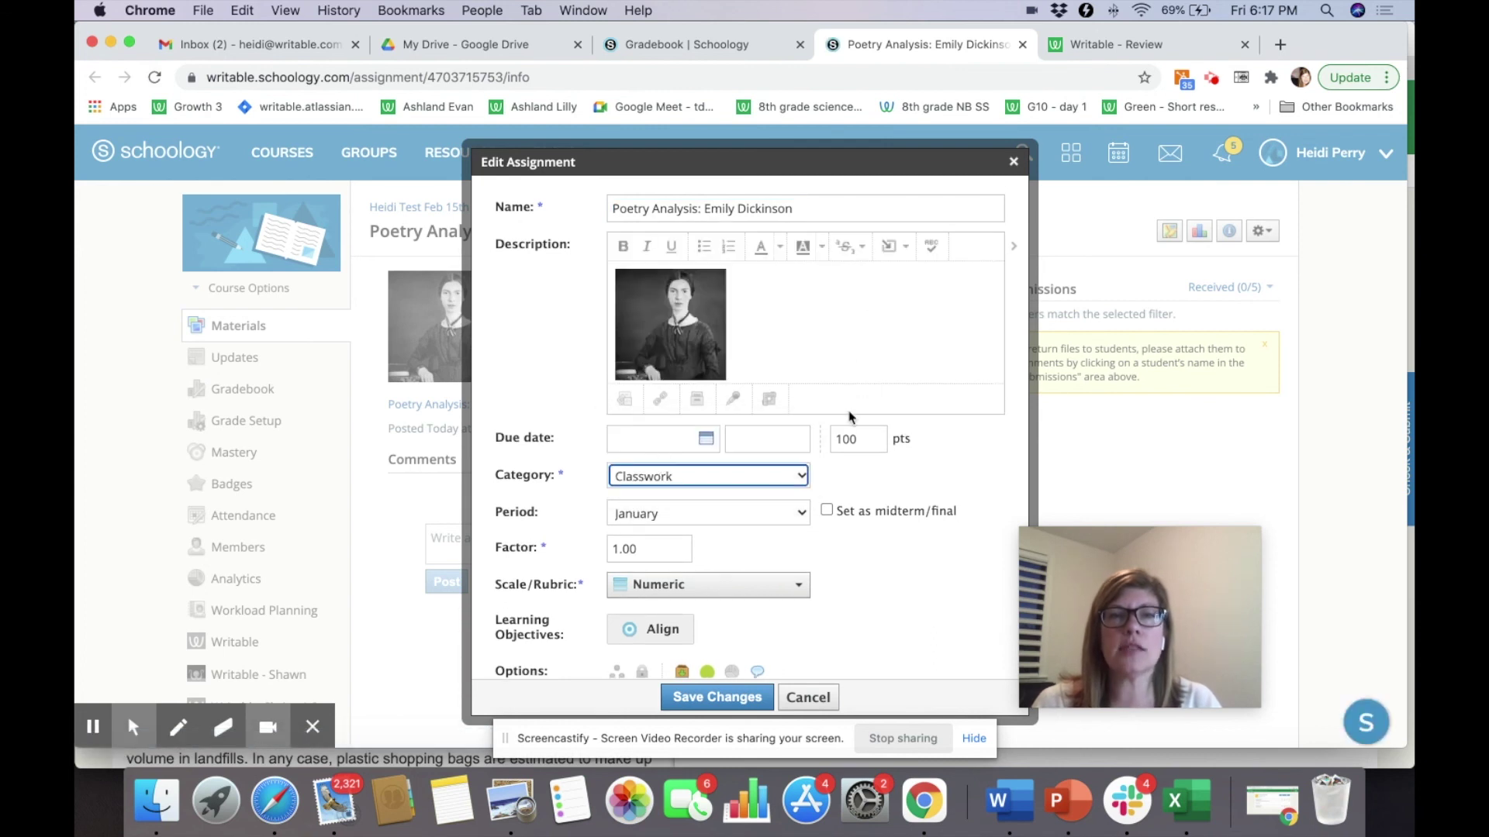
left_click(737, 698)
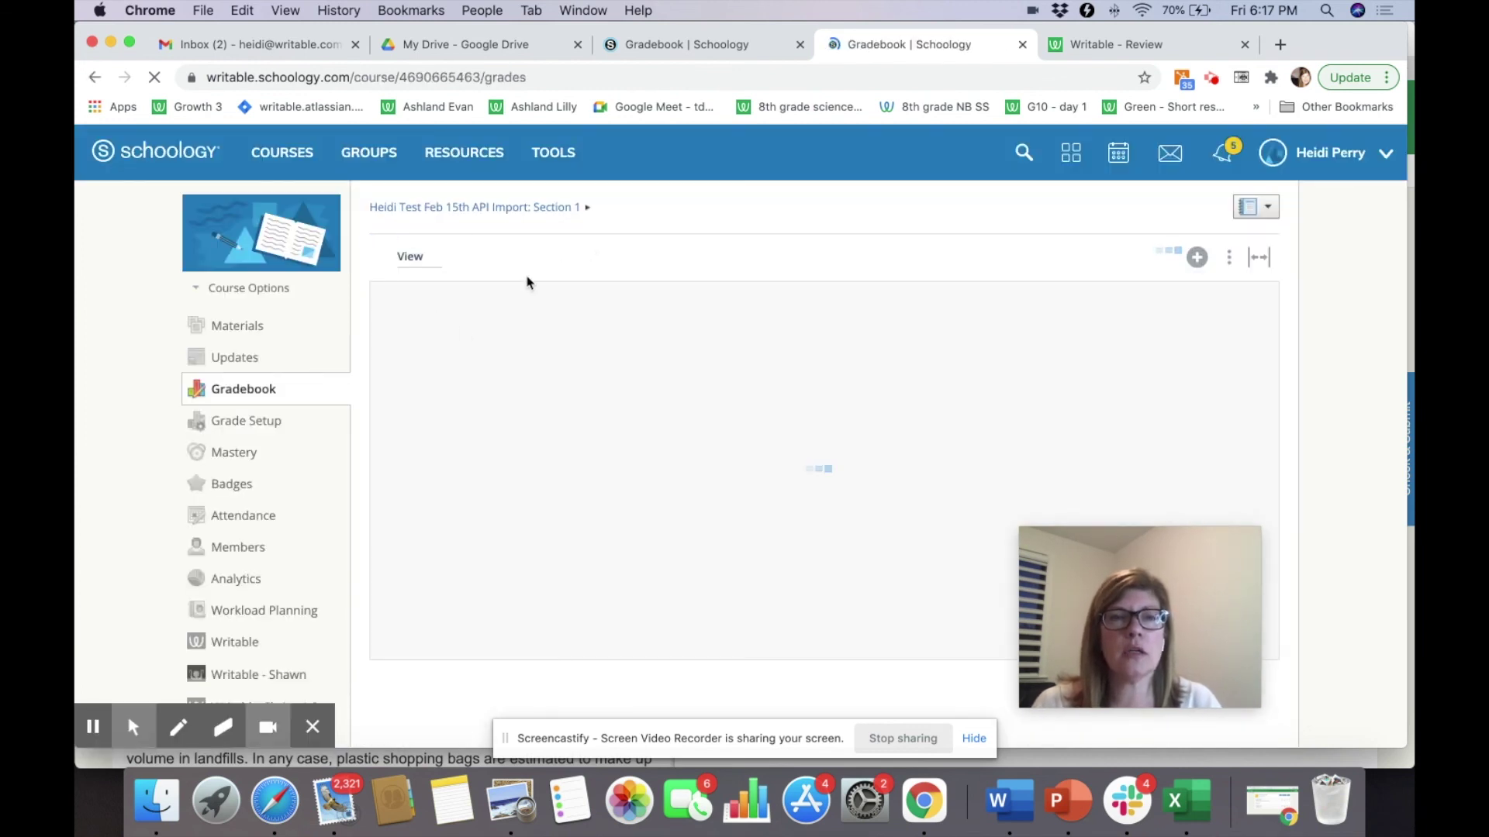
Step: Filter the gradebook to January Classwork items and check the student's 77.5 Poetry Analysis score
left_click(427, 258)
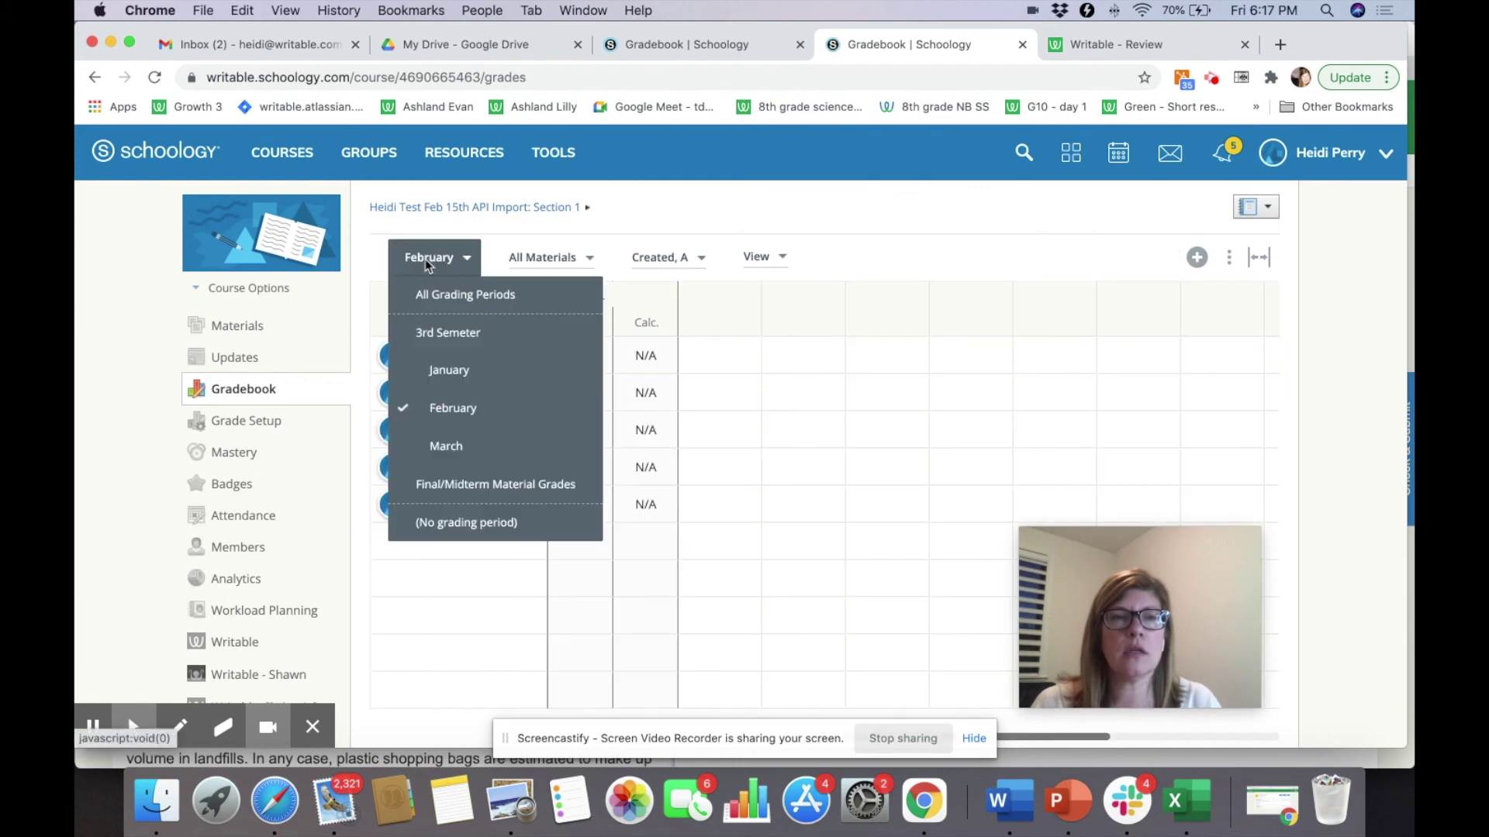
left_click(436, 374)
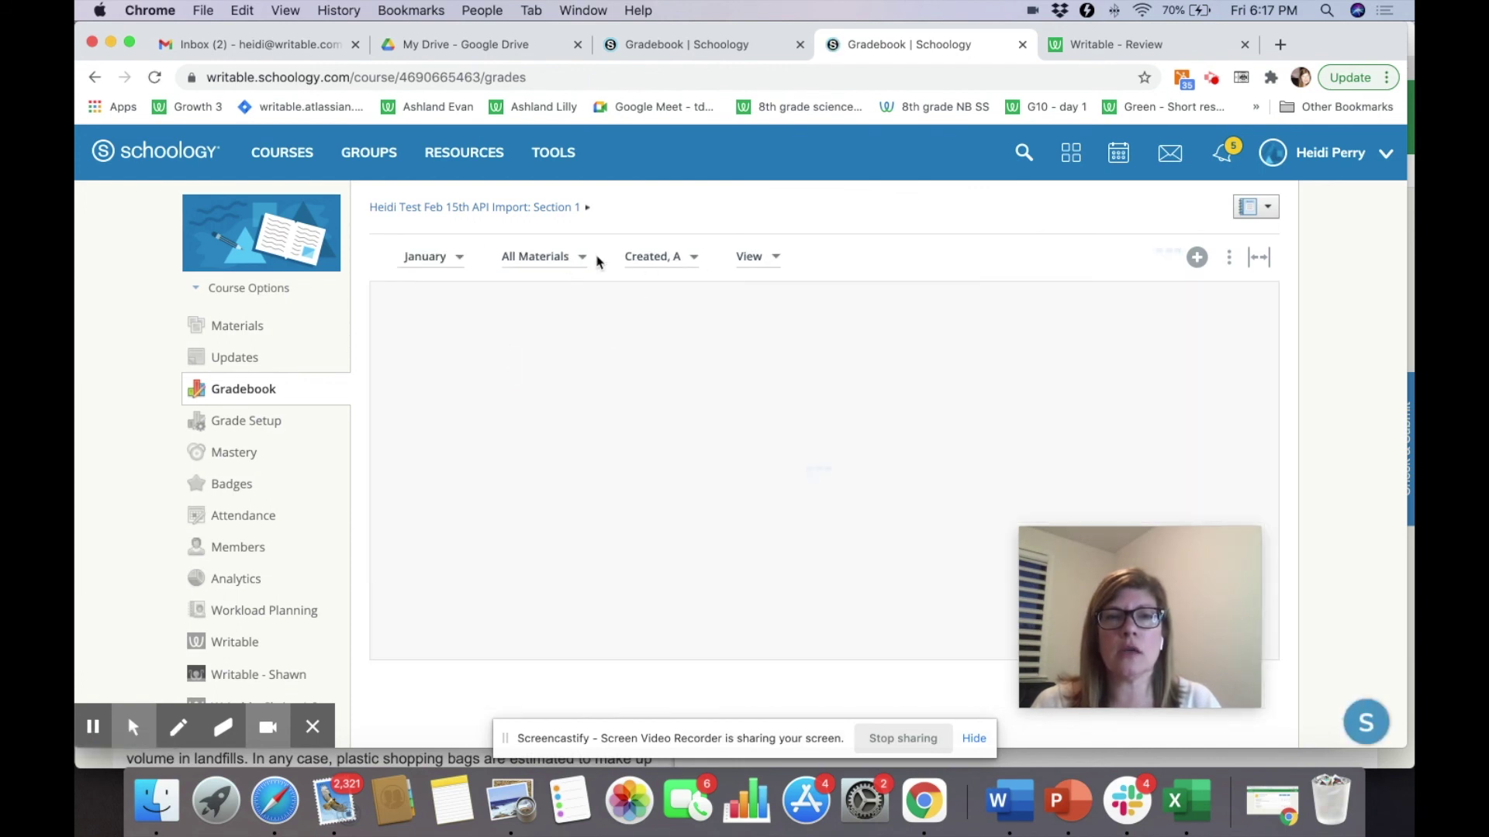
left_click(554, 264)
left_click(573, 371)
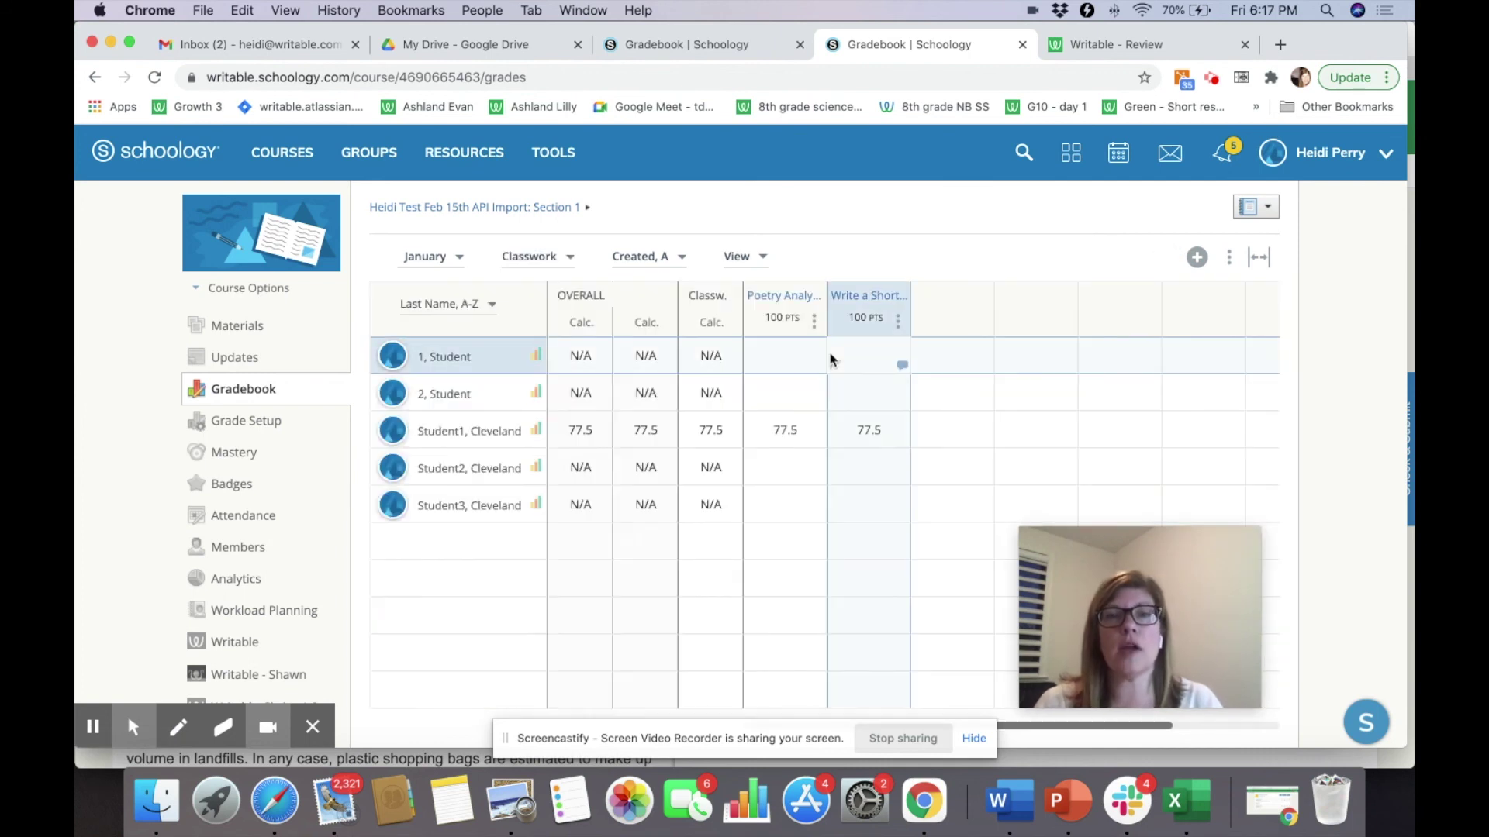
left_click(869, 429)
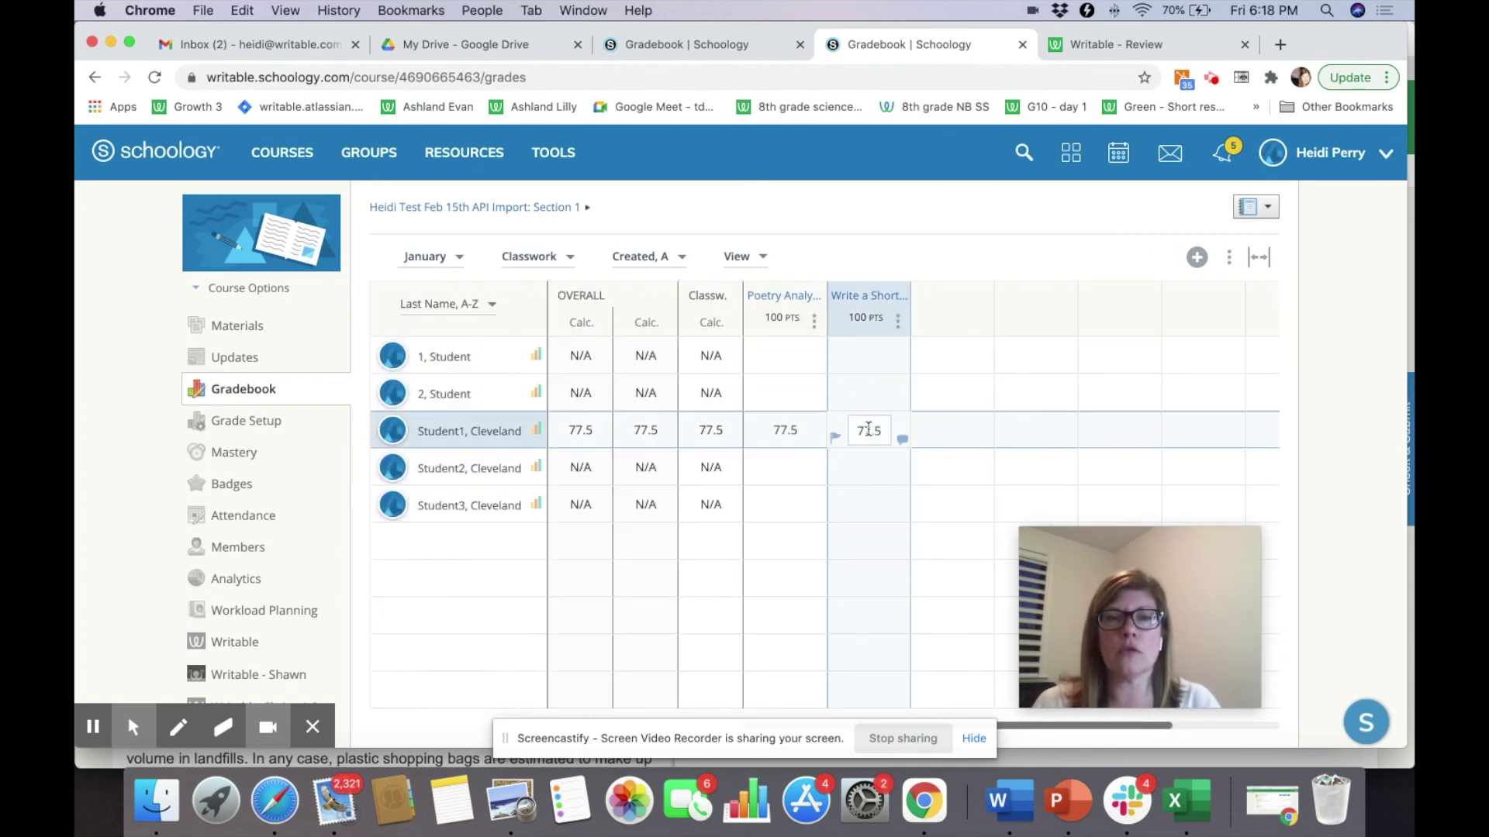